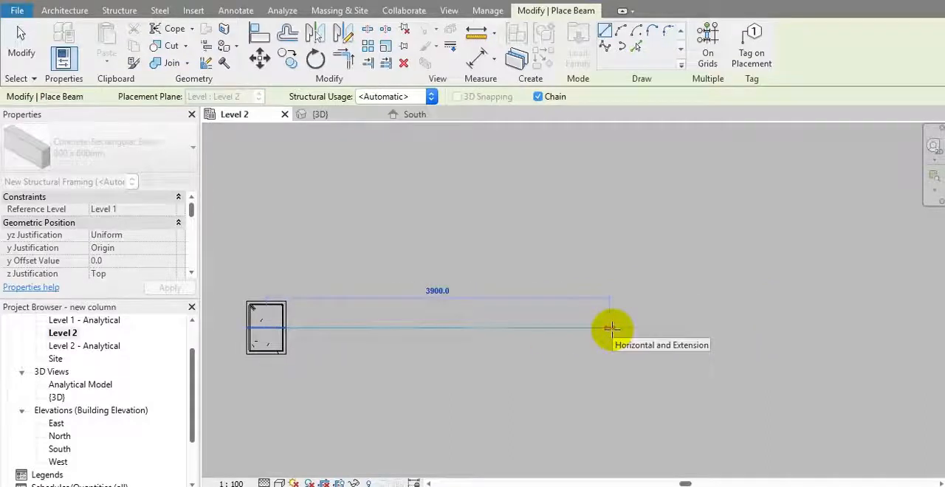
Step: Finish the 300 x 600mm concrete beam at a length of 4 m from the column and end beam placement
text(4m)
key(Return)
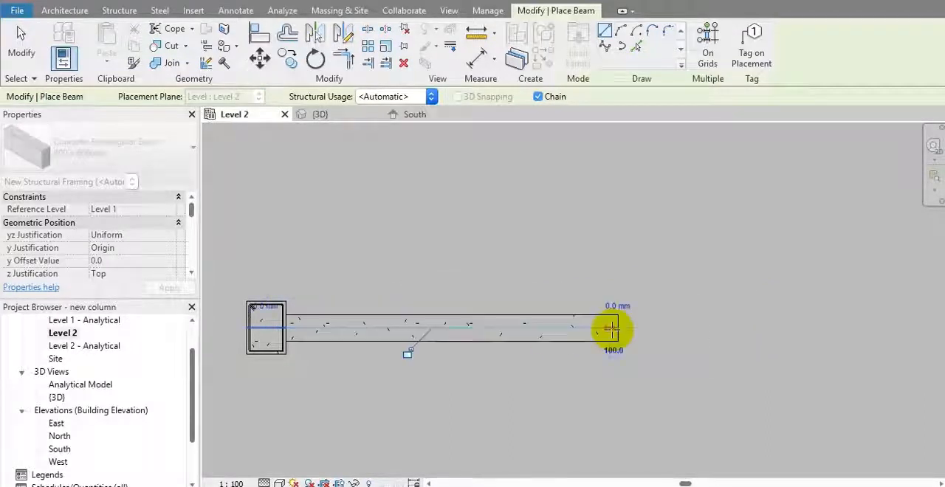
key(Escape)
key(Escape)
Step: Examine the joint between the column and the new beam in the Level 2 plan and the South elevation
scroll(487, 295, up, 5)
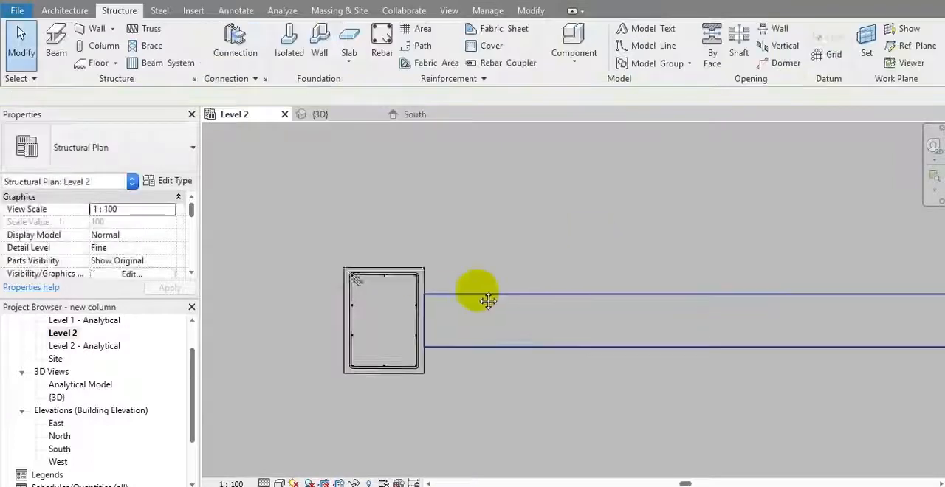
scroll(502, 307, up, 2)
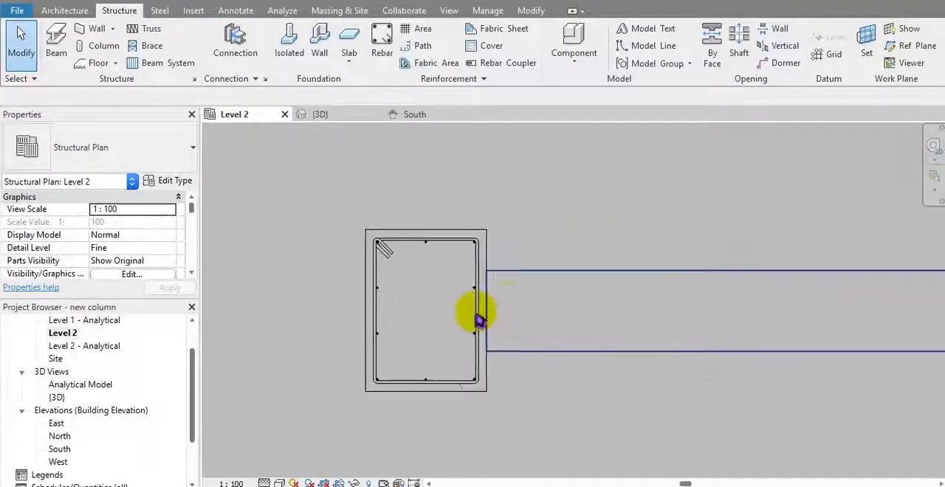
scroll(480, 319, up, 3)
click(411, 114)
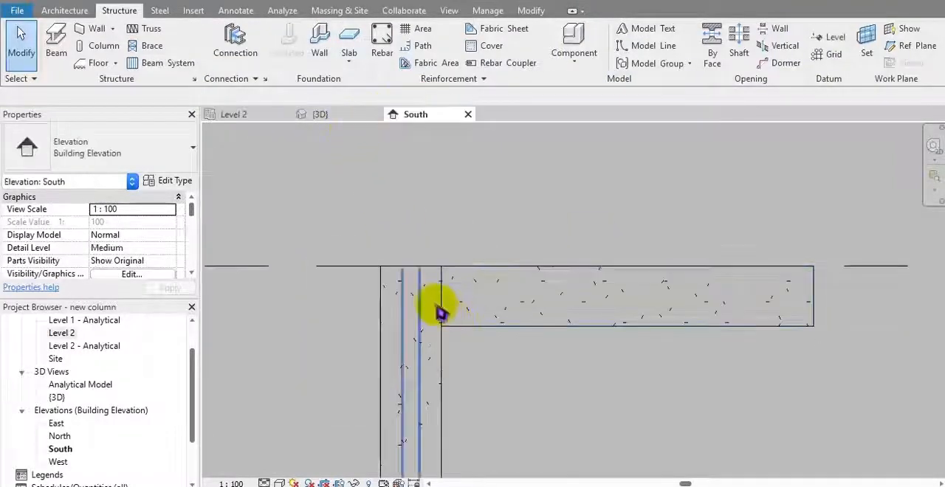
middle_drag(468, 304, 451, 317)
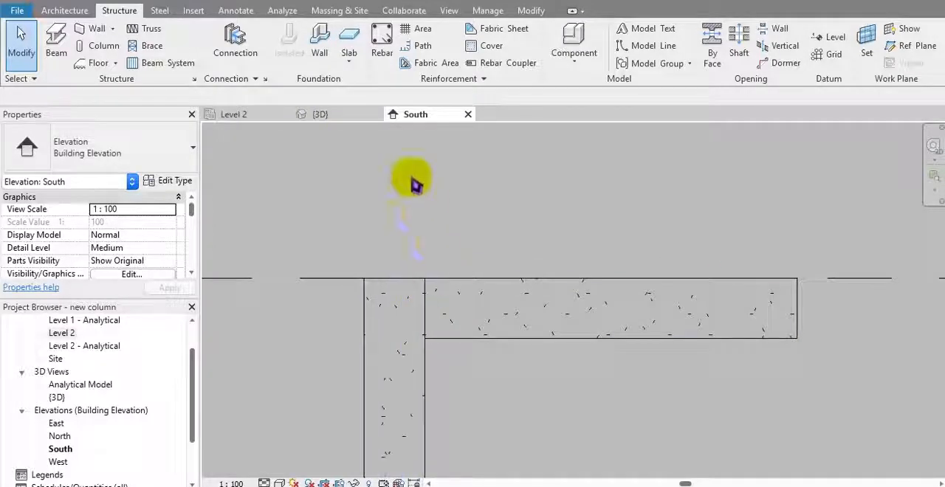
click(232, 115)
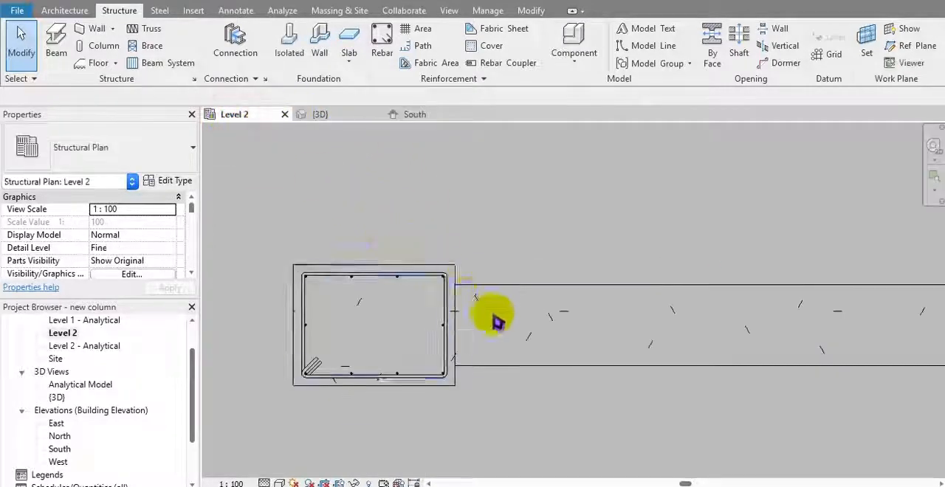
scroll(494, 322, up, 2)
scroll(490, 318, up, 1)
middle_drag(490, 318, 515, 299)
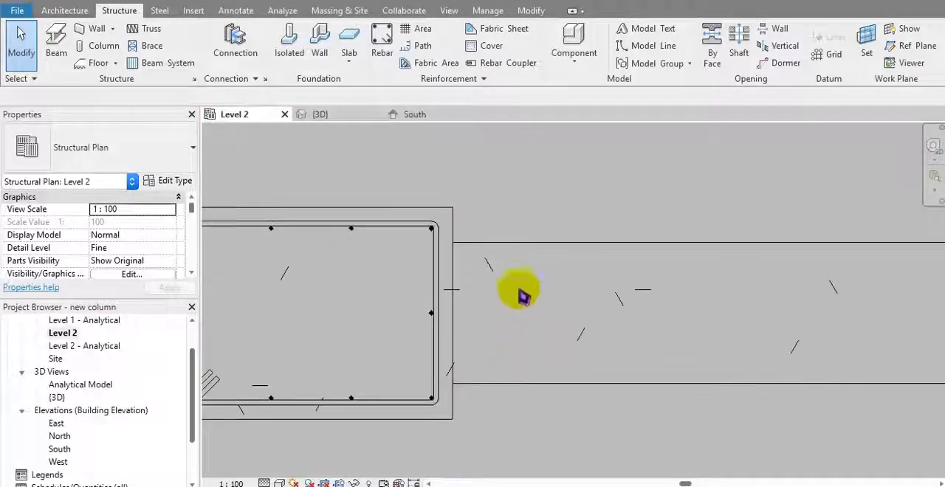
click(522, 248)
scroll(515, 312, down, 2)
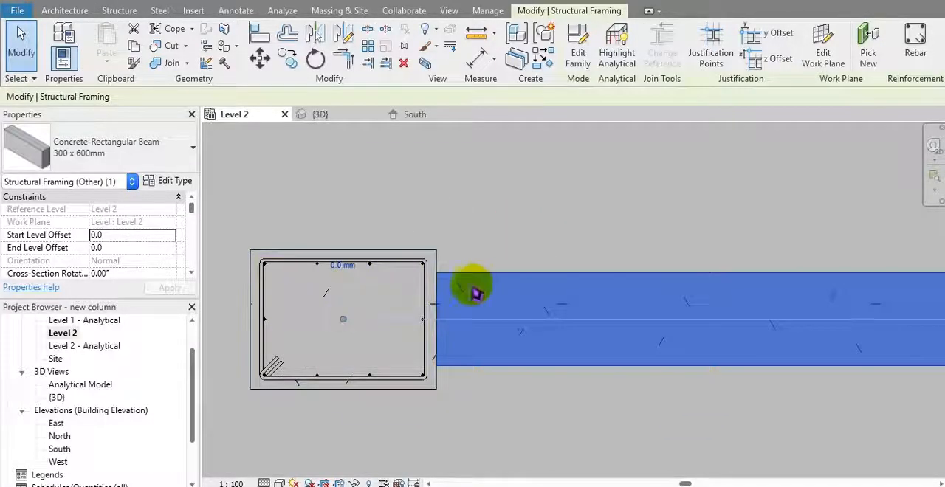
scroll(373, 303, down, 1)
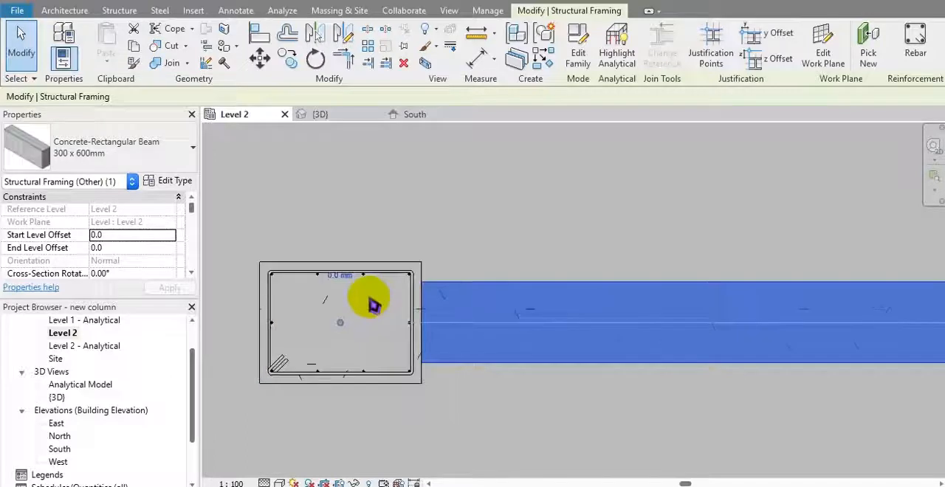
middle_drag(451, 268, 446, 276)
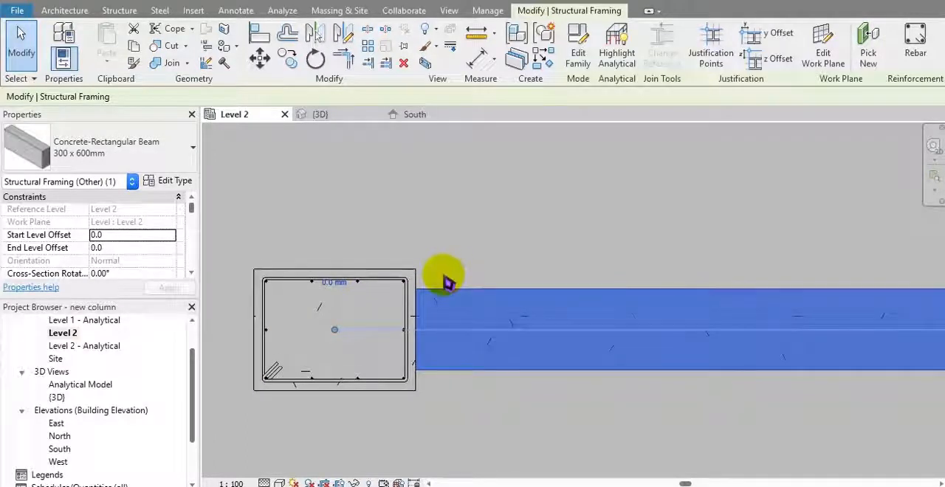
middle_drag(473, 275, 476, 288)
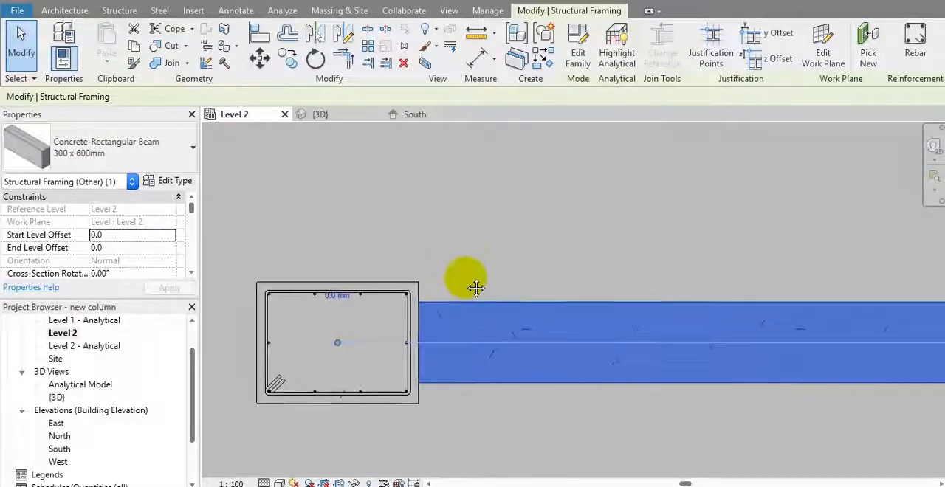
click(460, 268)
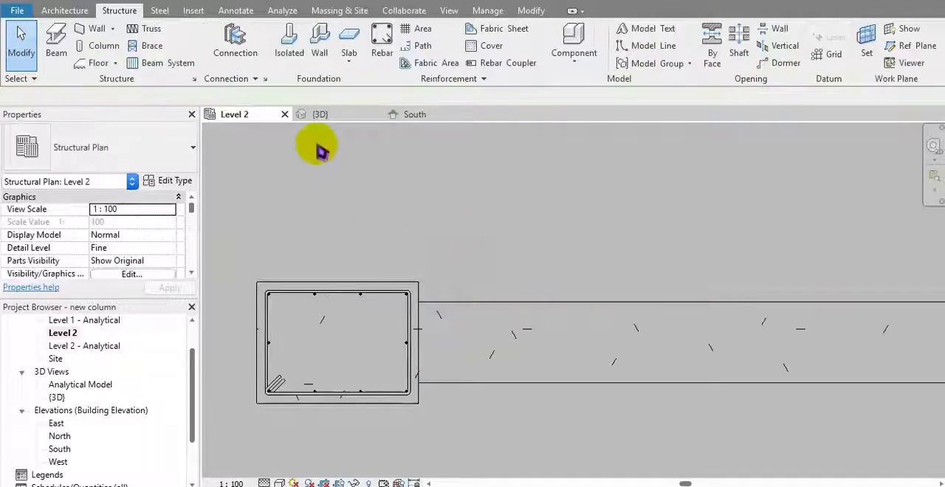
Step: Set the South elevation to the wireframe visual style and the Fine detail level
click(413, 116)
scroll(478, 214, down, 2)
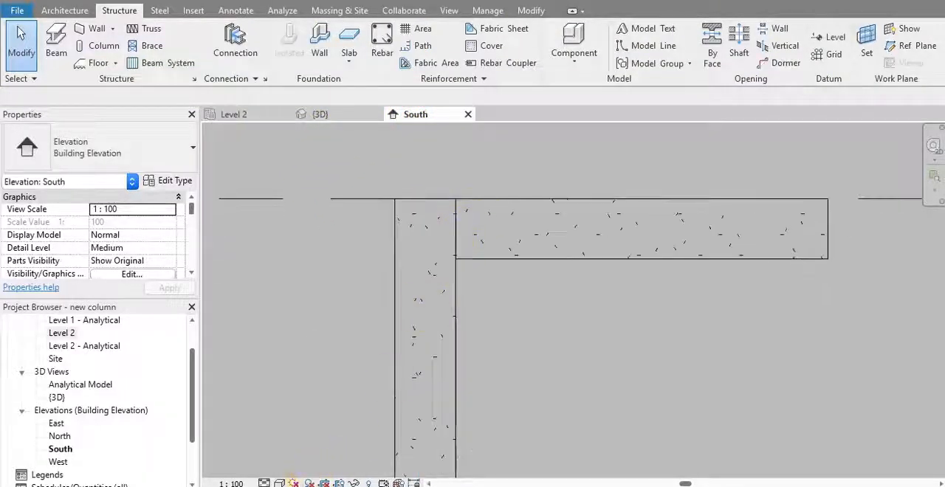
click(279, 482)
click(306, 395)
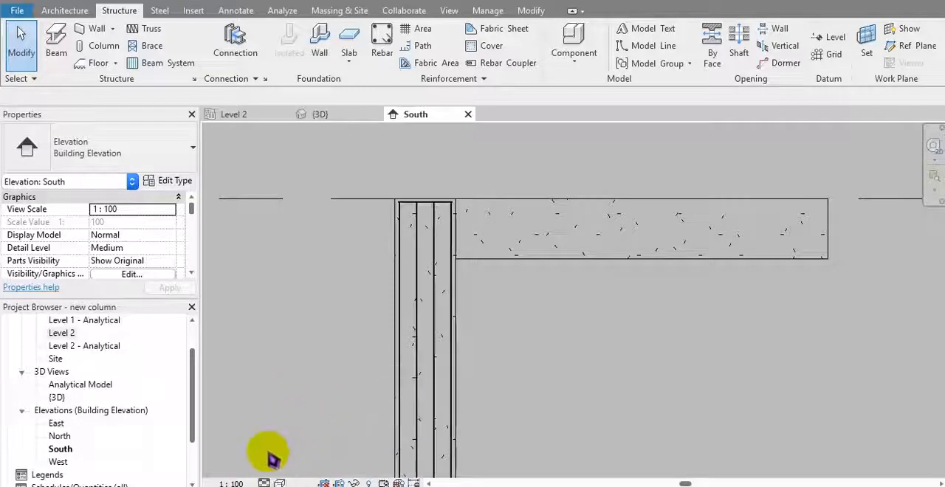
click(264, 482)
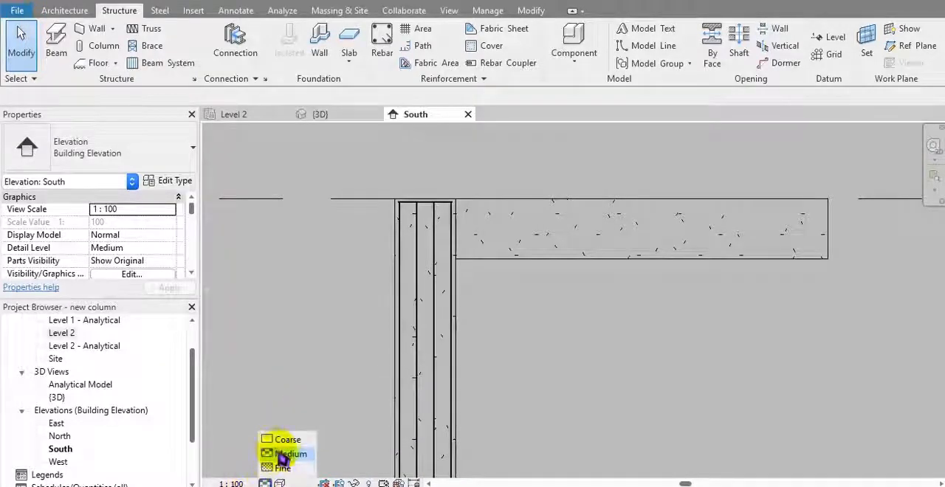
click(279, 465)
Step: Examine the column's stirrups and vertical bars at the beam joint in the South elevation
scroll(428, 208, up, 2)
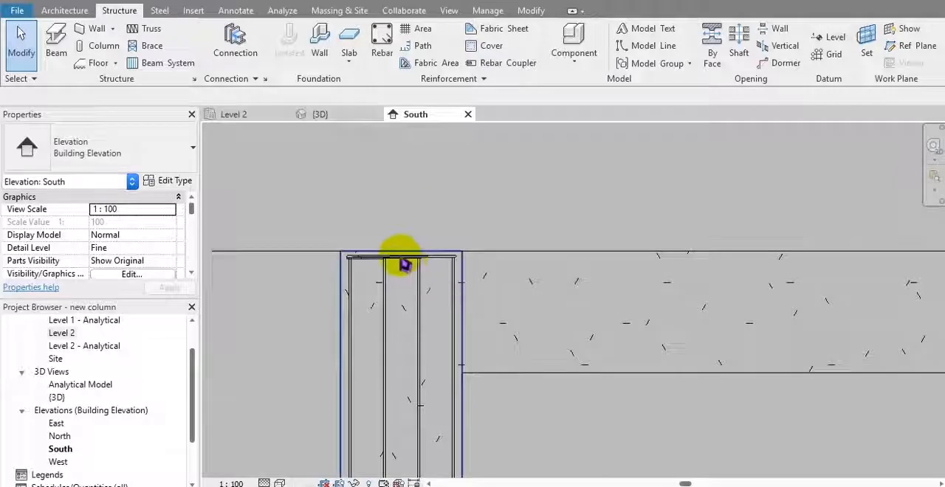
scroll(409, 267, up, 2)
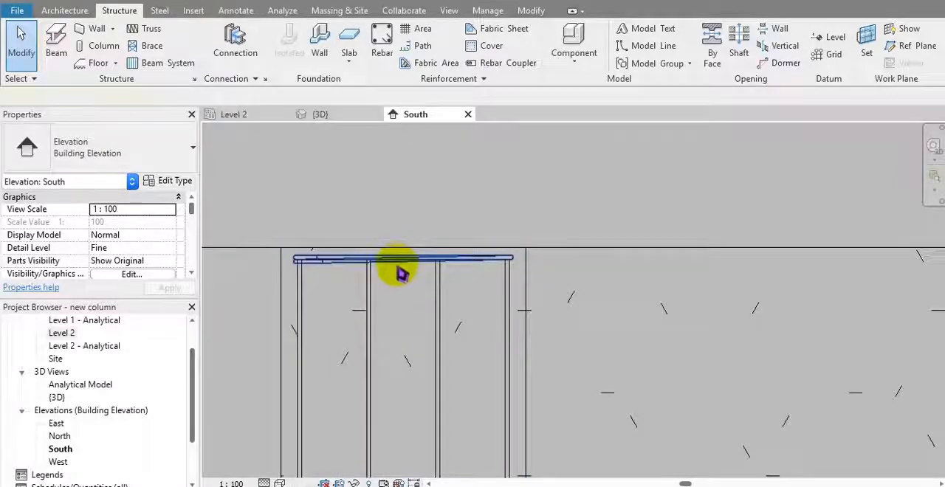
click(398, 265)
click(564, 267)
scroll(564, 266, down, 3)
middle_drag(564, 266, 538, 260)
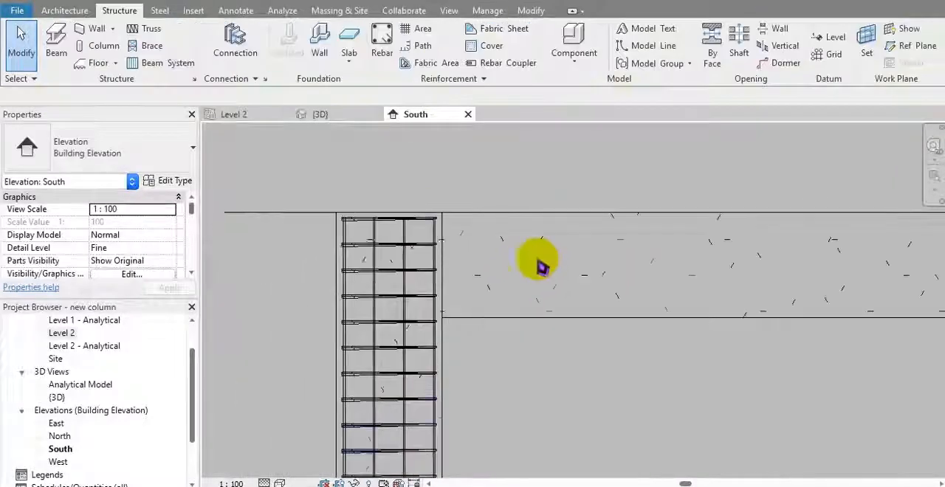
scroll(399, 249, up, 4)
middle_drag(415, 249, 353, 257)
scroll(353, 257, down, 1)
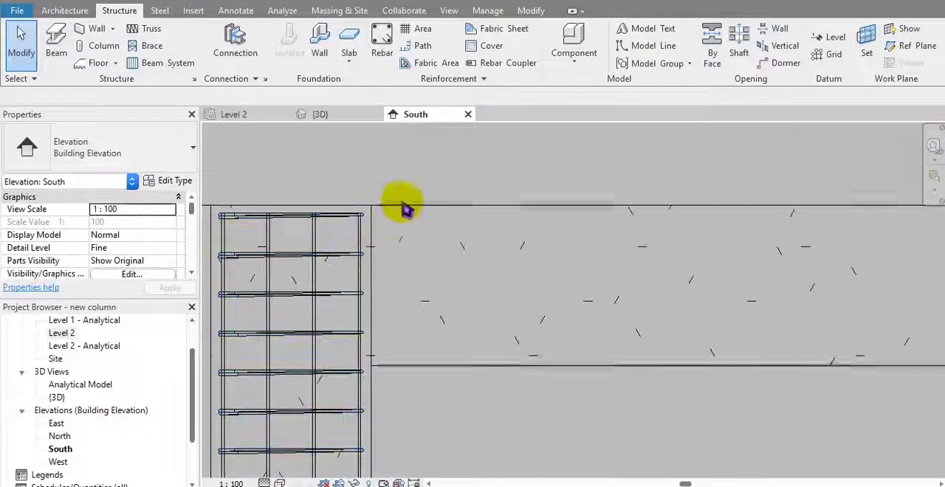
Step: Create a section in the Level 2 plan cutting across the beam just beside the column face
click(255, 115)
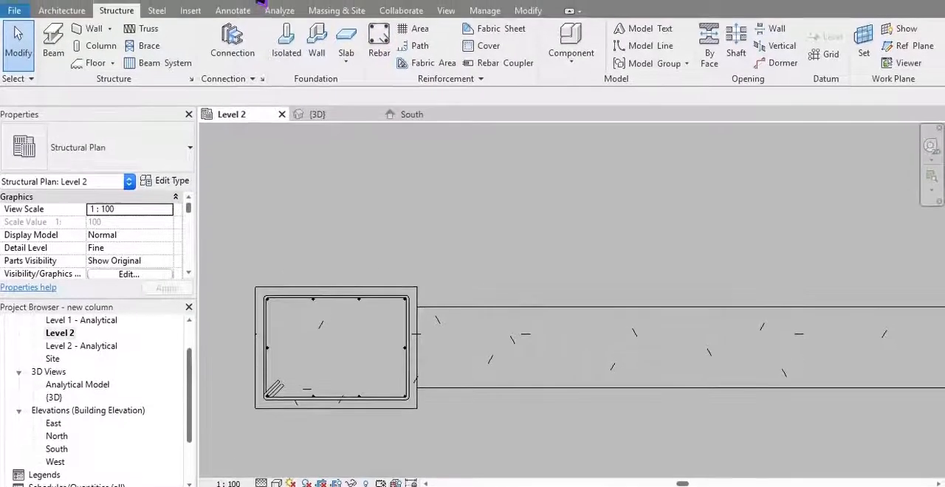
click(446, 11)
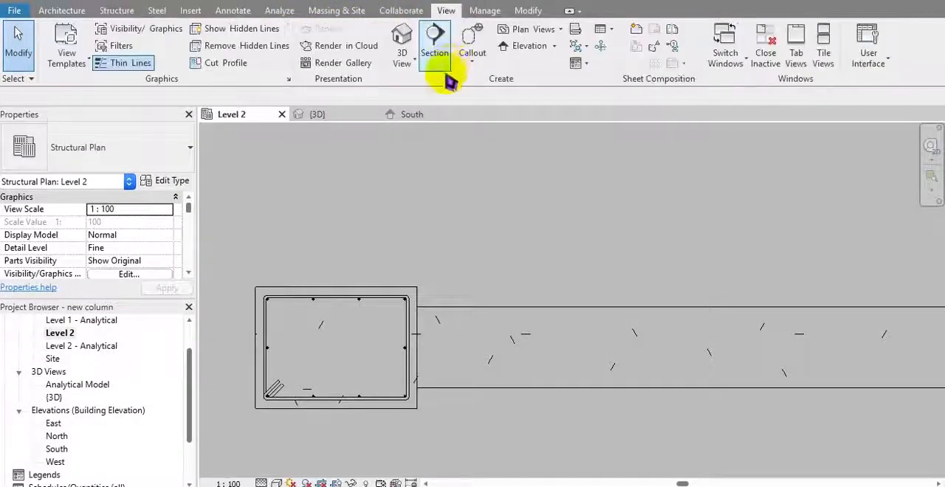
click(435, 37)
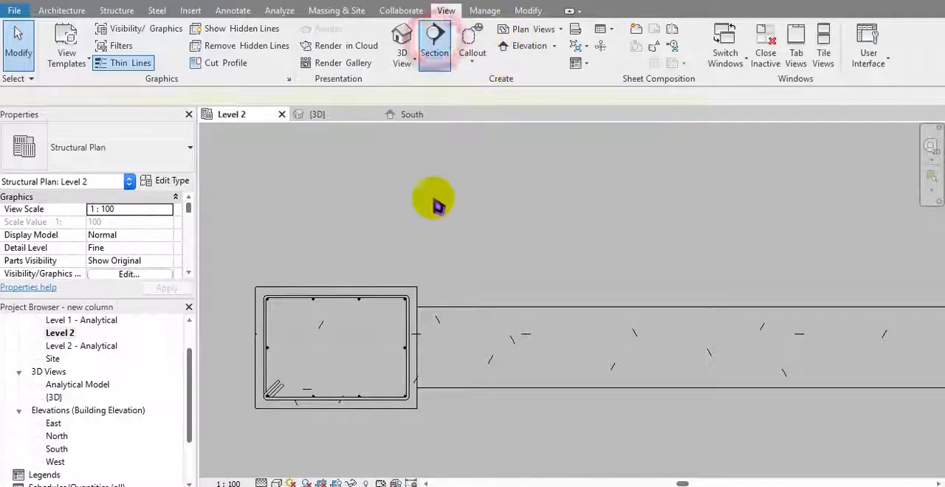
middle_drag(439, 296, 401, 246)
click(402, 245)
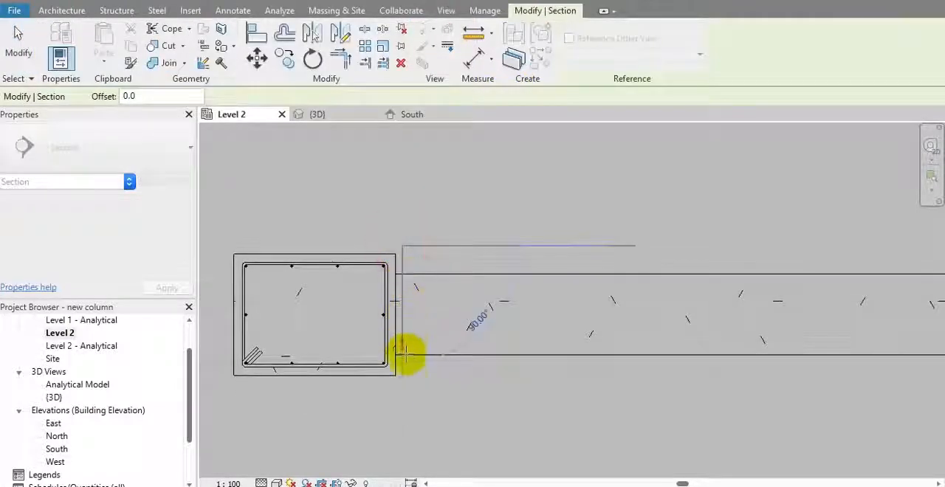
click(405, 381)
middle_drag(416, 380, 362, 357)
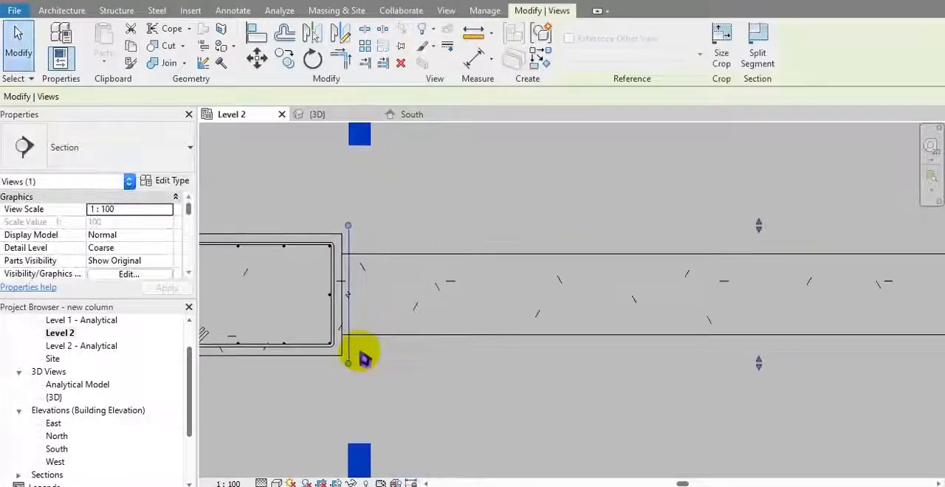
middle_drag(421, 363, 348, 352)
scroll(348, 352, down, 5)
middle_drag(559, 332, 516, 339)
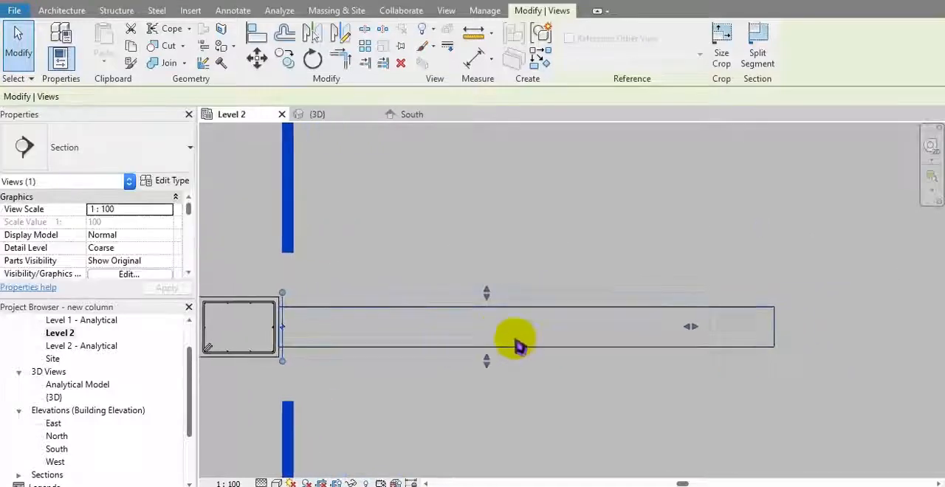
Step: Open the view of the new section across the beam
right_click(316, 362)
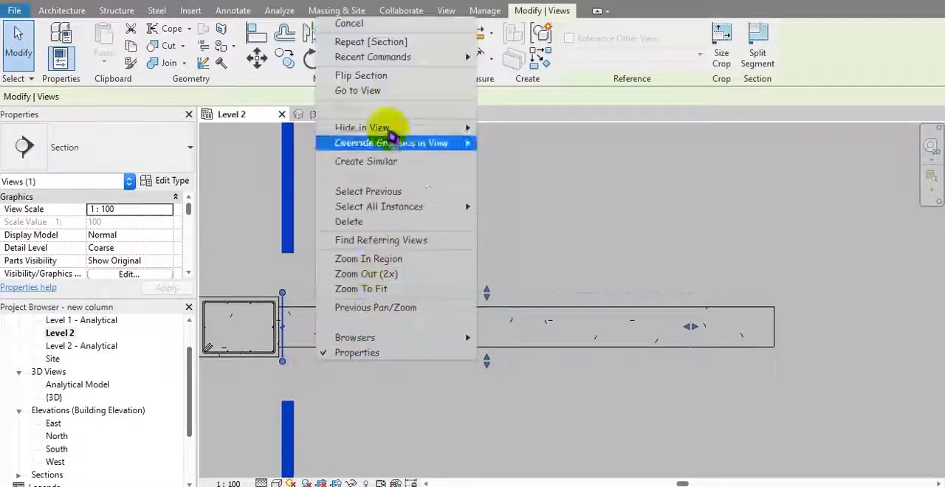
click(380, 91)
scroll(517, 303, up, 3)
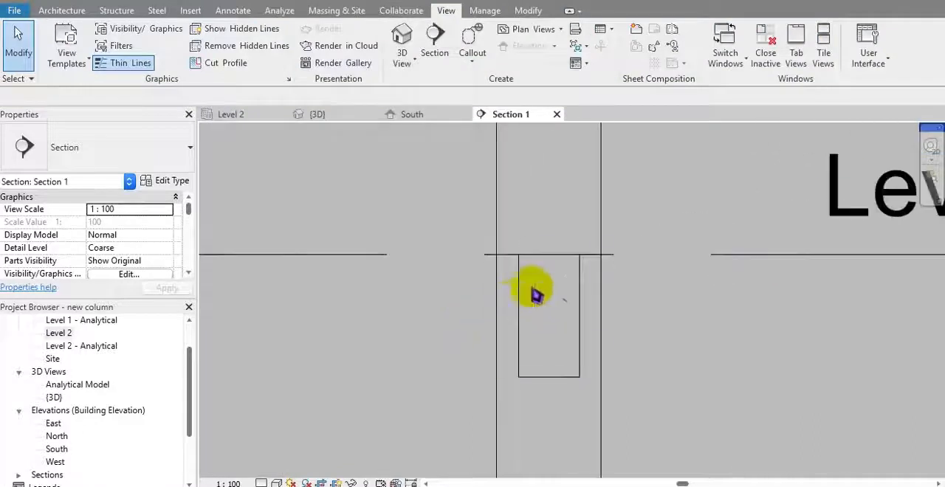
middle_drag(554, 310, 518, 324)
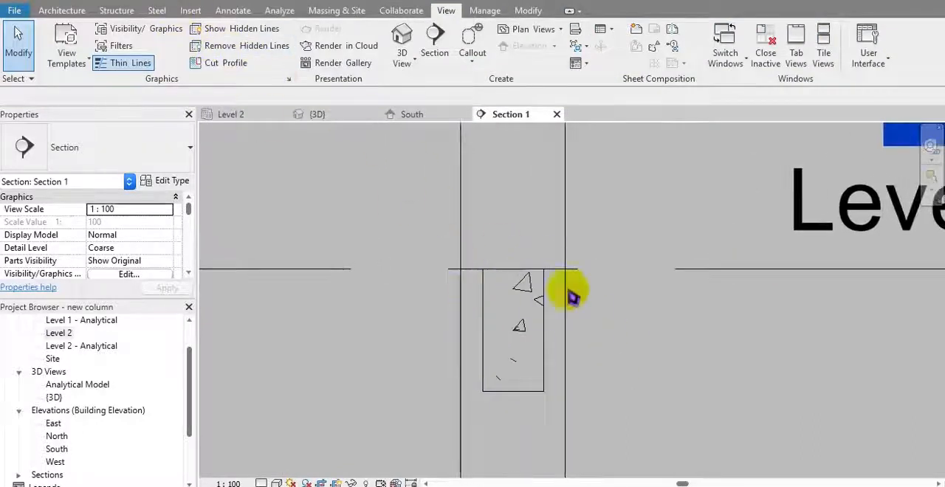
Step: Start rebar placement in the sectioned beam with the closed stirrup shape 6-A
click(547, 361)
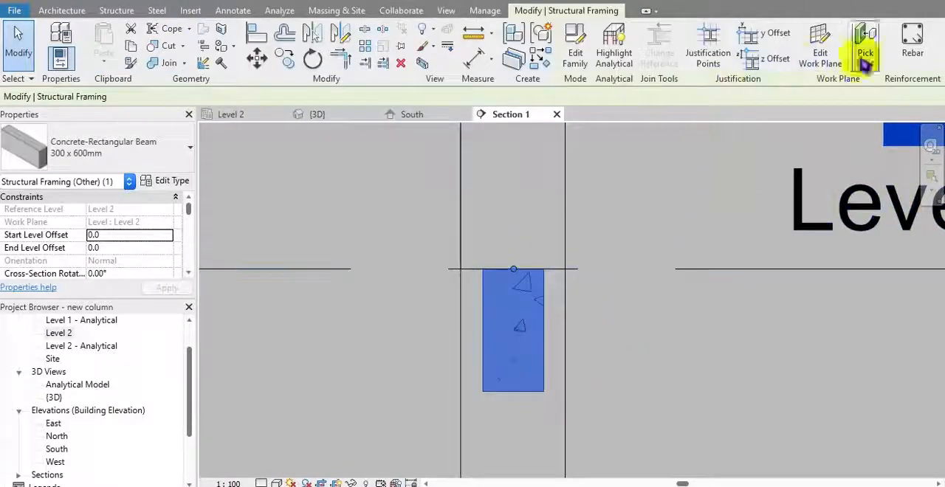
click(909, 46)
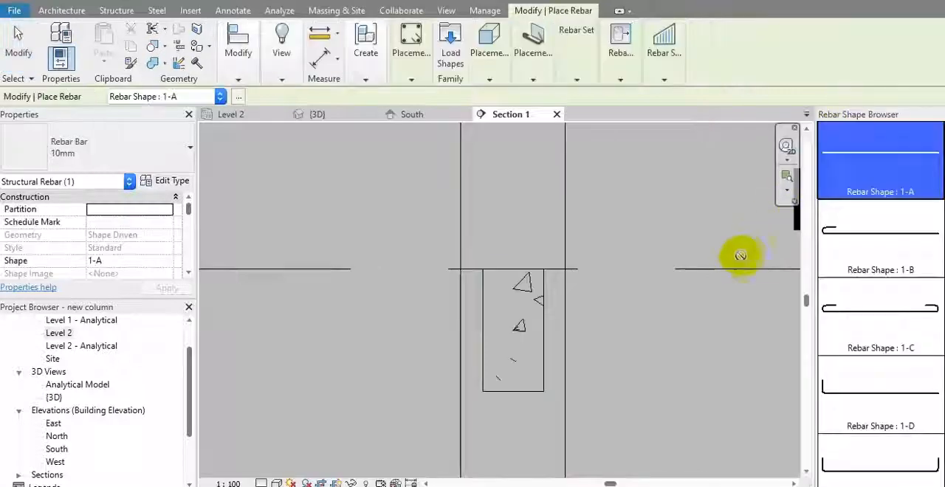
scroll(878, 295, down, 3)
scroll(885, 299, down, 15)
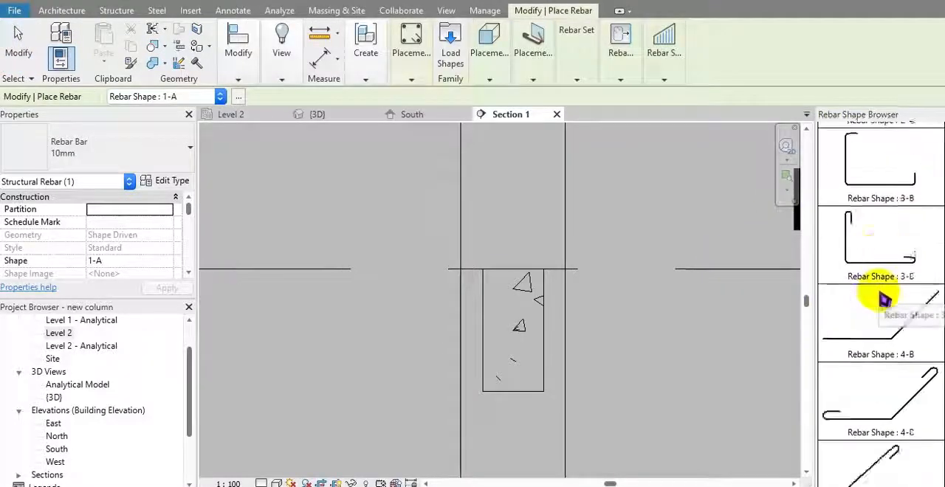
scroll(884, 307, down, 3)
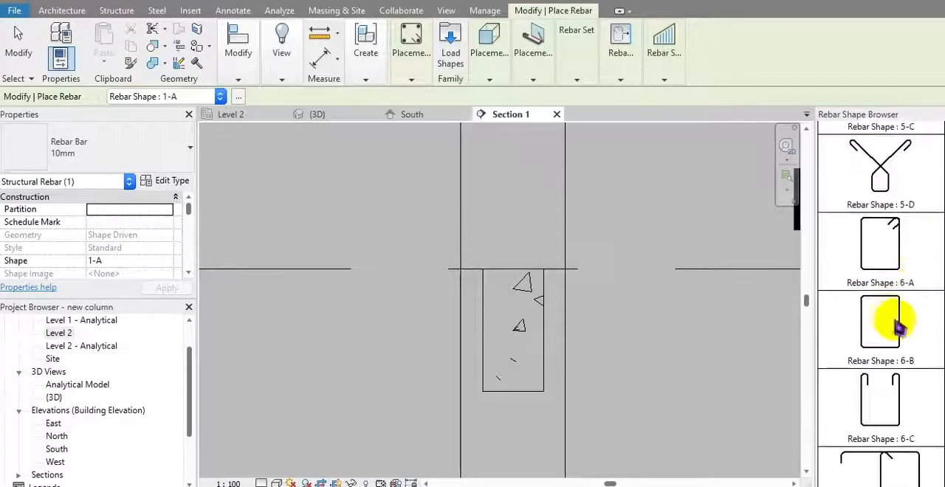
click(896, 249)
Step: Place the 10mm 6-A stirrup inside the beam's cross-section on the current work plane
click(534, 74)
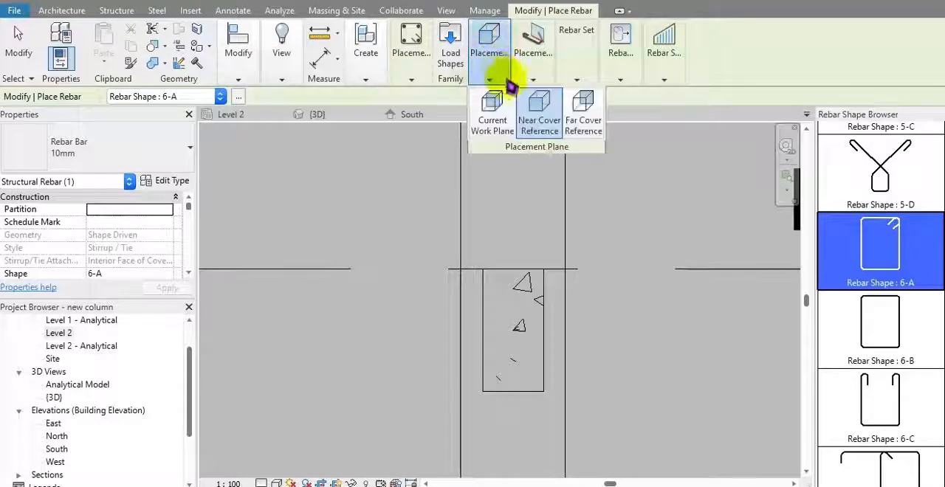
mouse_move(491, 78)
click(499, 118)
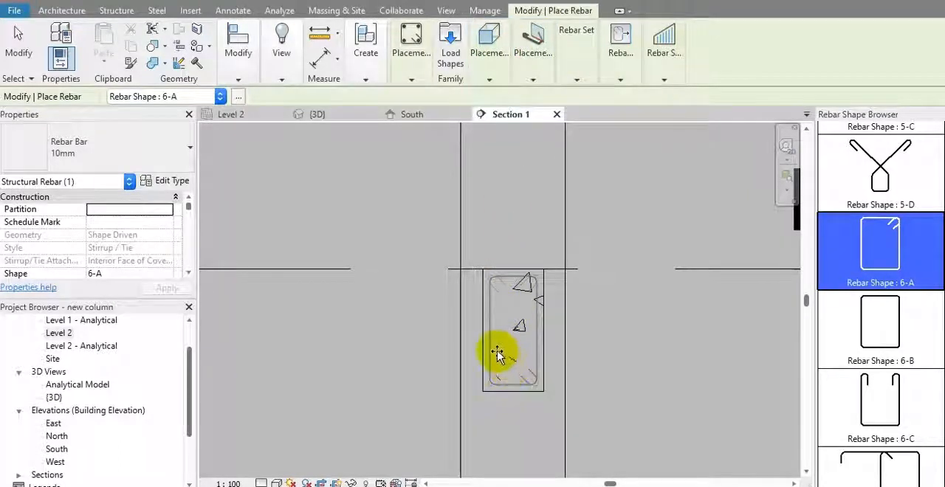
click(524, 310)
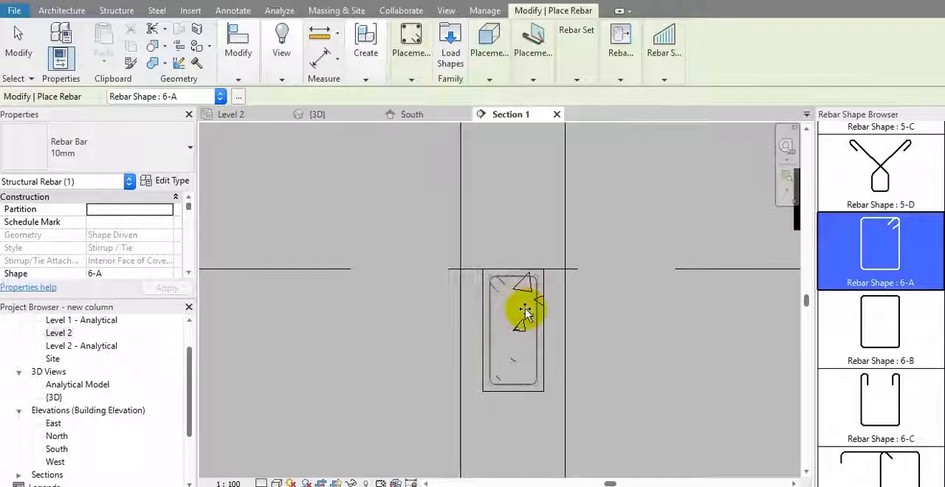
Step: Finish placing the stirrup and set the section view's detail level to Fine
scroll(525, 311, up, 3)
scroll(524, 311, up, 2)
key(Escape)
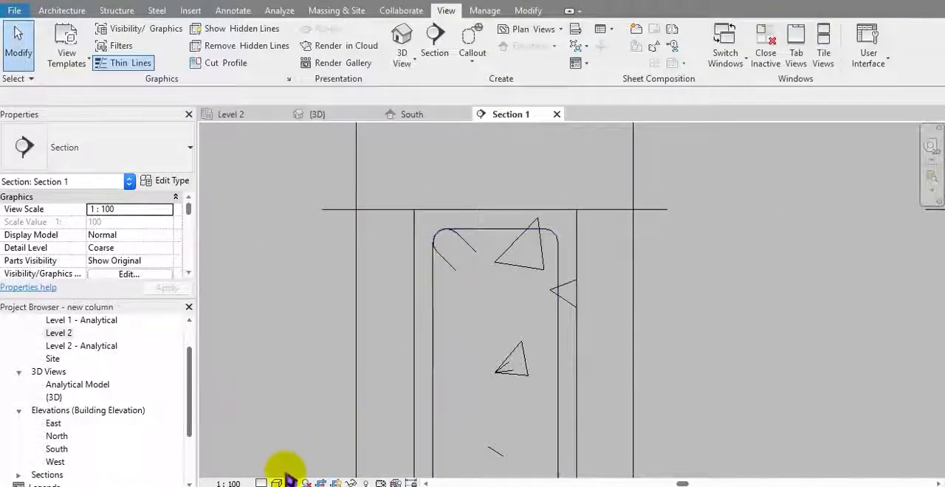
click(262, 483)
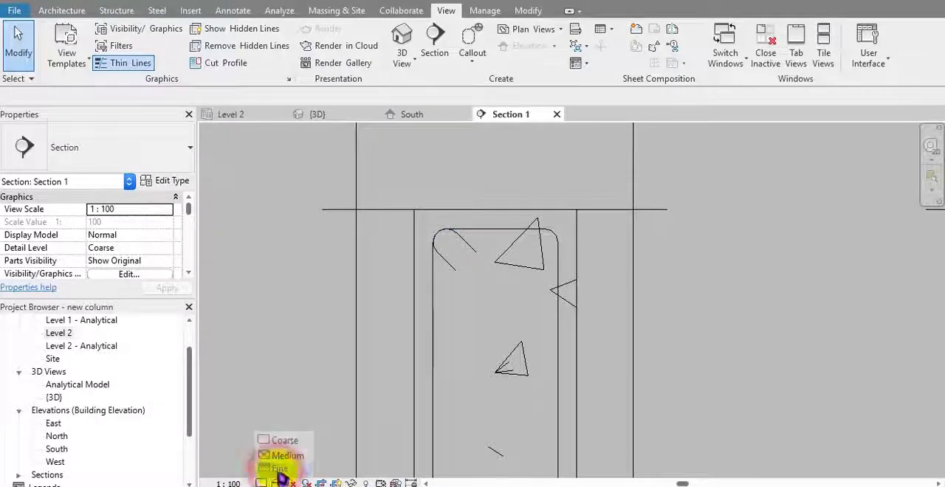
click(278, 470)
scroll(473, 250, up, 3)
scroll(437, 240, up, 1)
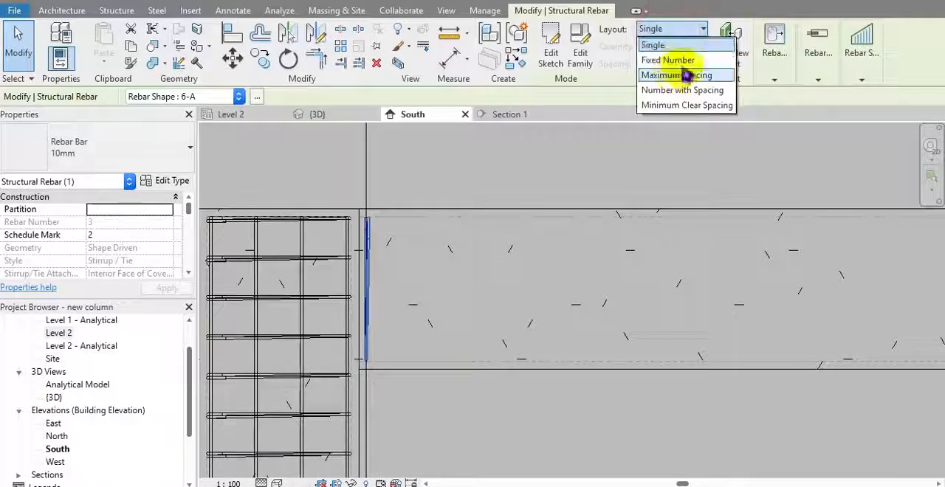
Step: Lay out the beam stirrup in the South elevation as a set with Maximum Spacing of 150 mm
click(685, 71)
click(670, 54)
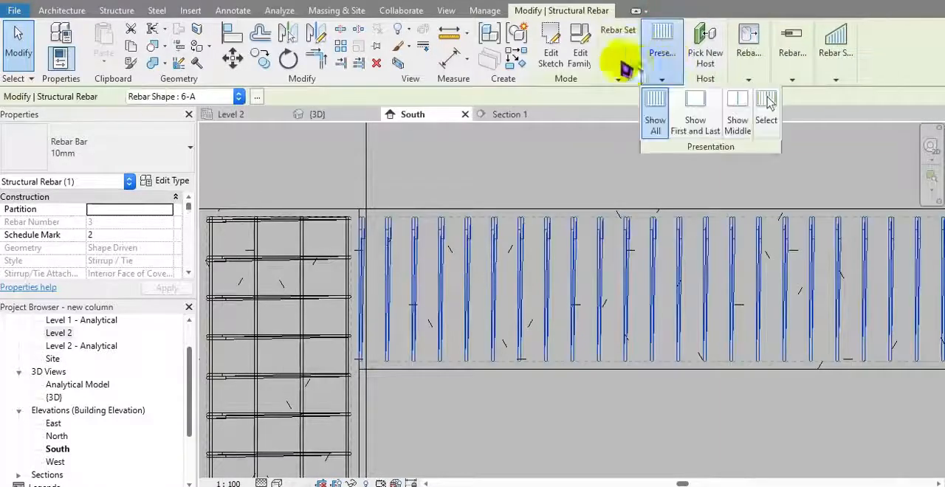
click(623, 68)
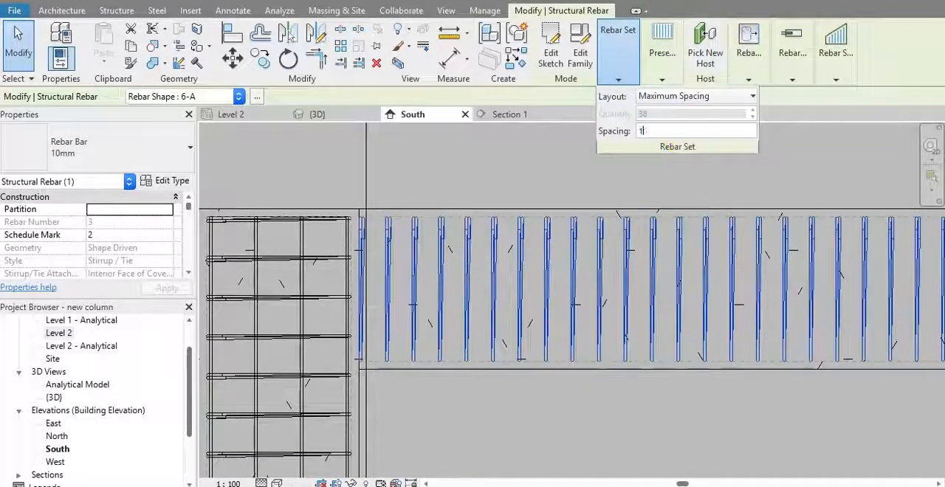
text(150)
scroll(449, 281, up, 2)
scroll(440, 323, up, 2)
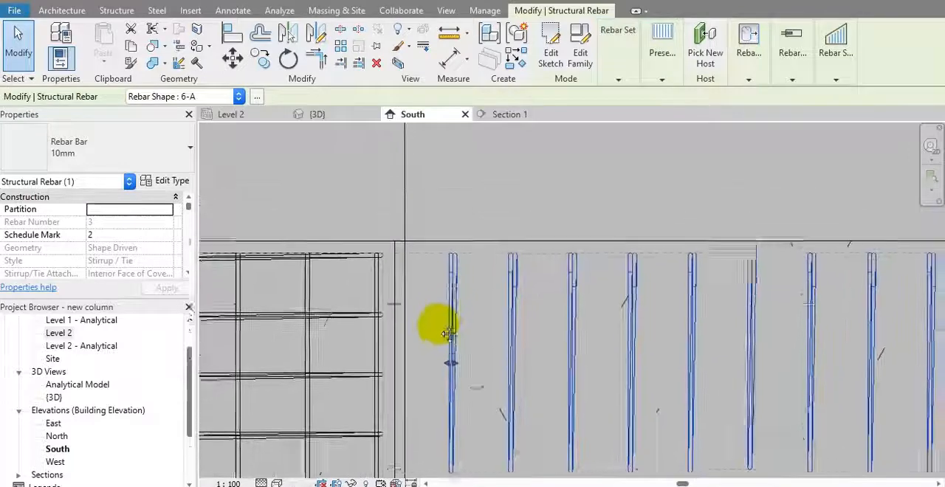
Step: Pull the start of the stirrup set away from the column face into the beam
middle_drag(449, 325, 442, 321)
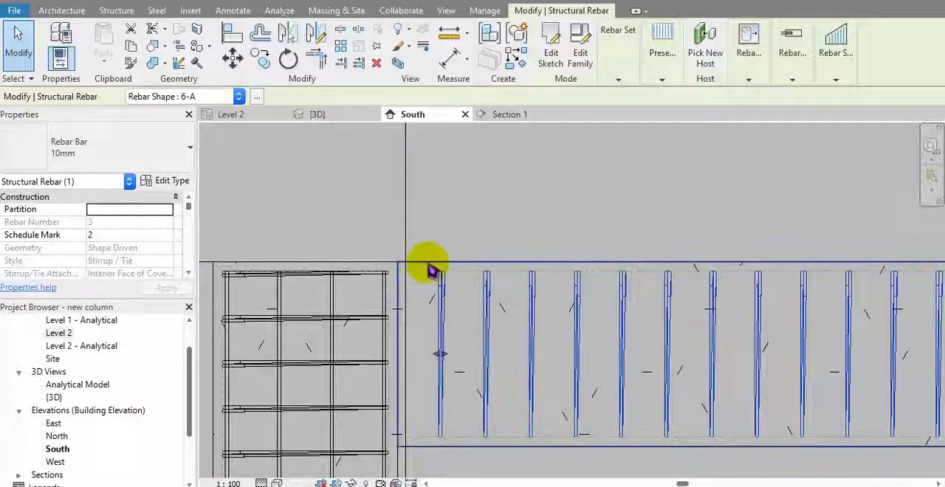
scroll(424, 268, up, 2)
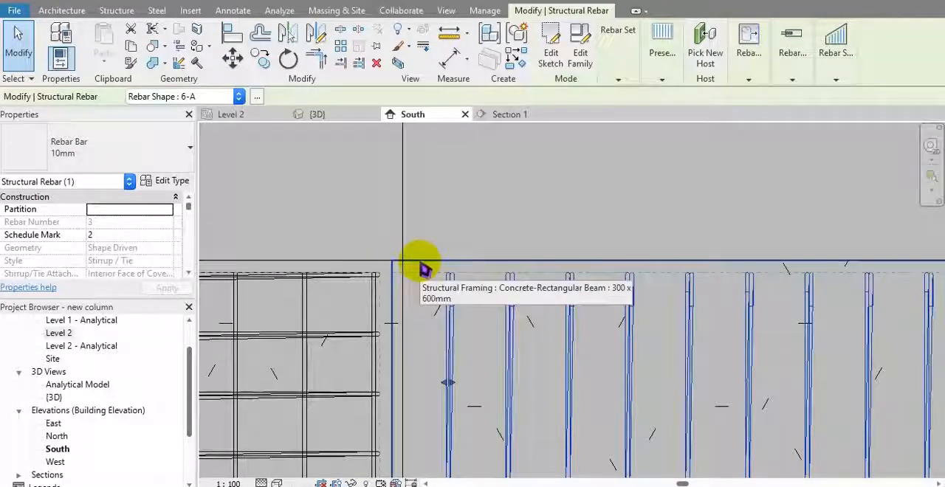
mouse_move(452, 267)
middle_down()
mouse_move(437, 232)
mouse_move(452, 259)
middle_up()
click(447, 208)
middle_drag(445, 227, 461, 279)
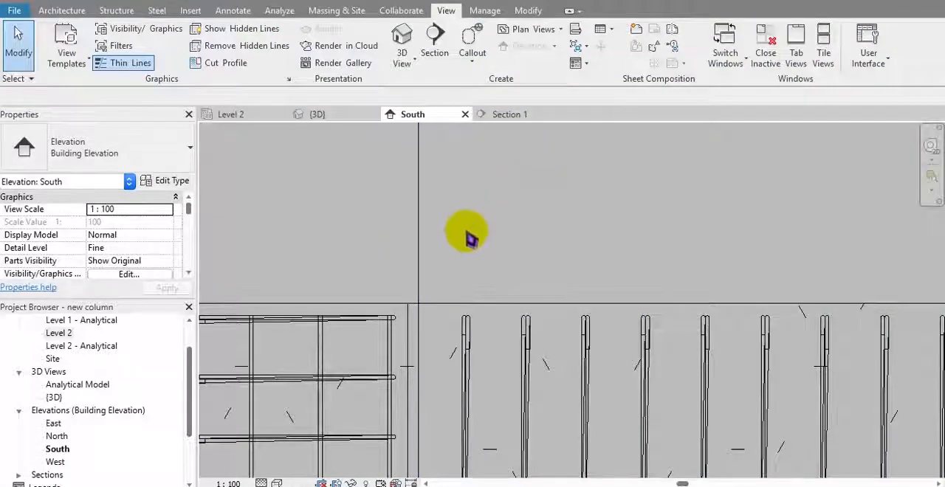
middle_drag(458, 270, 460, 258)
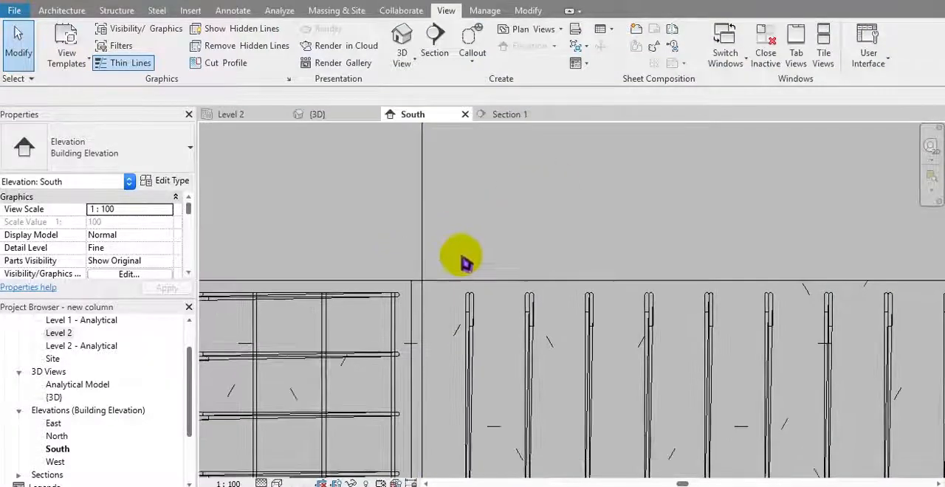
Step: Edit the stirrup set's rebar constraints and tie its first stirrup to the concrete column's face nearest the beam
click(468, 305)
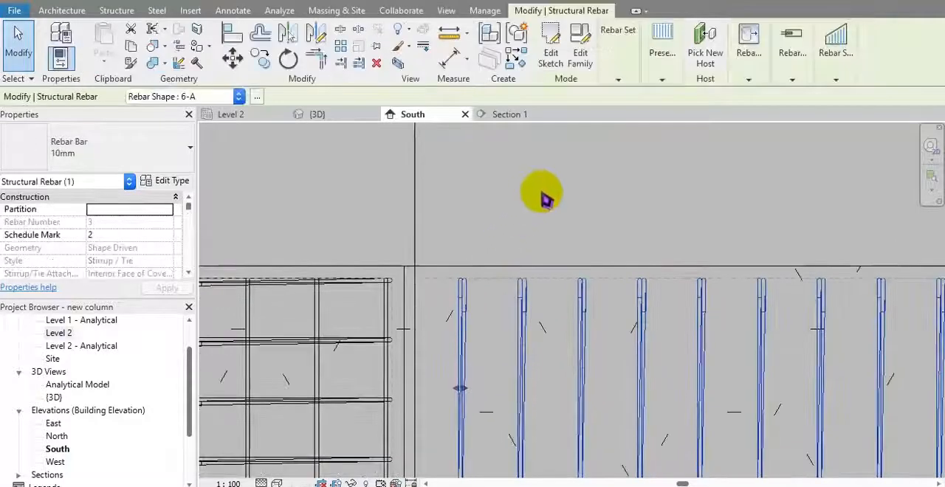
click(749, 52)
click(748, 124)
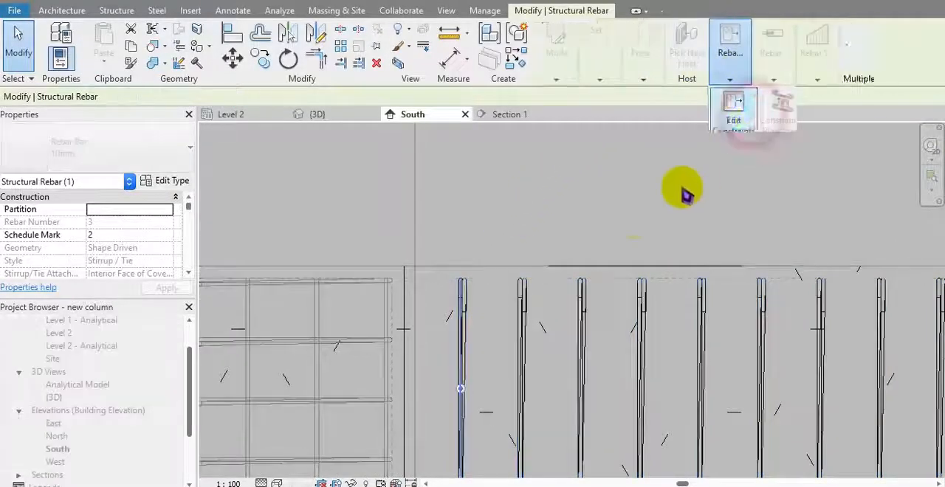
click(473, 295)
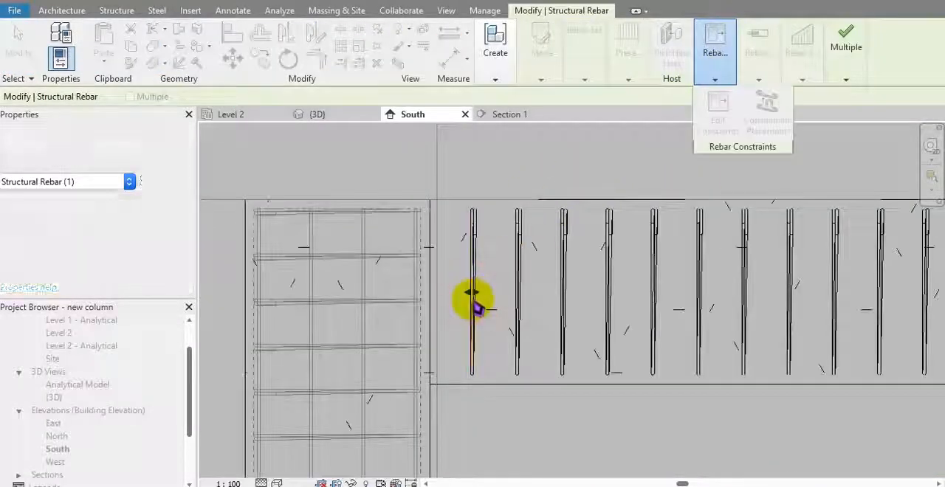
scroll(473, 292, up, 3)
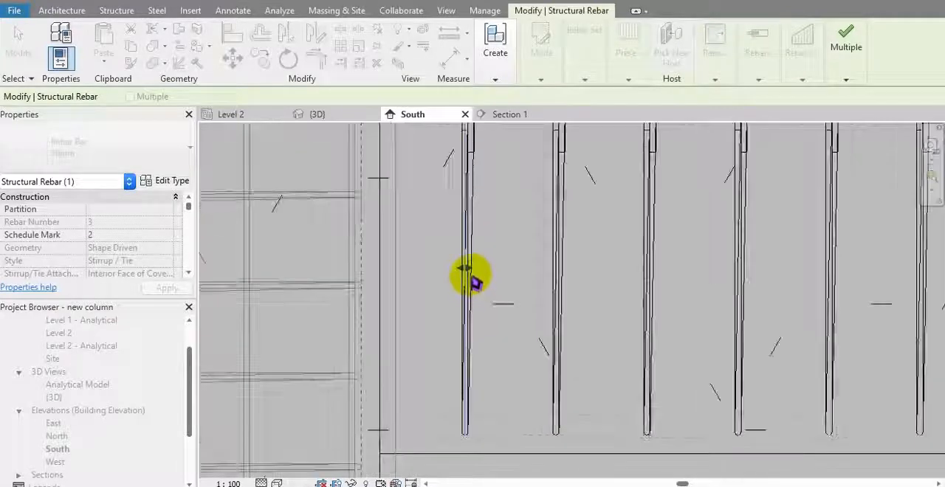
scroll(474, 270, down, 3)
scroll(370, 309, up, 3)
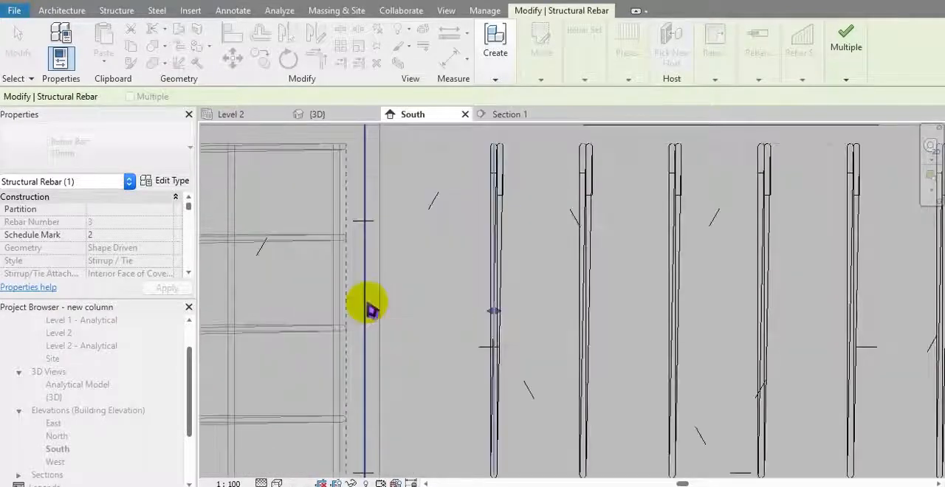
scroll(370, 308, down, 2)
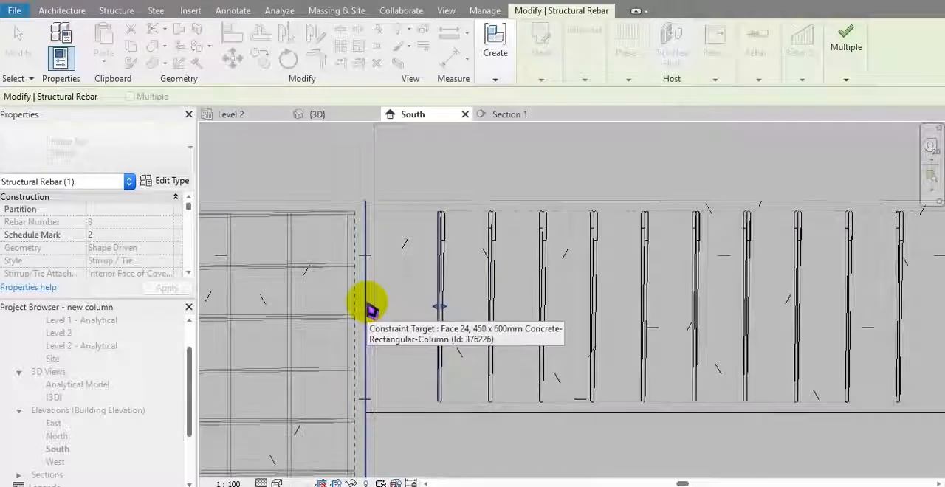
click(369, 307)
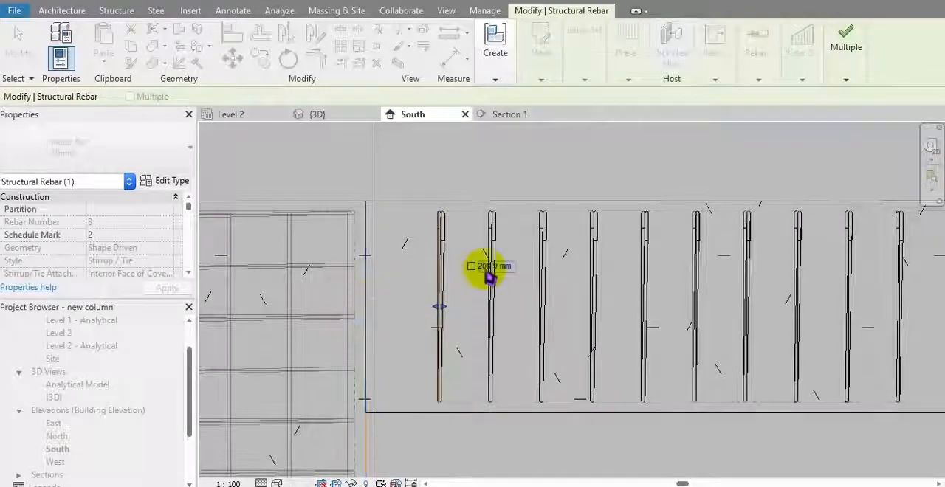
Step: Try a constraint offset of 50 cm between the column face and the first stirrup
scroll(489, 276, up, 2)
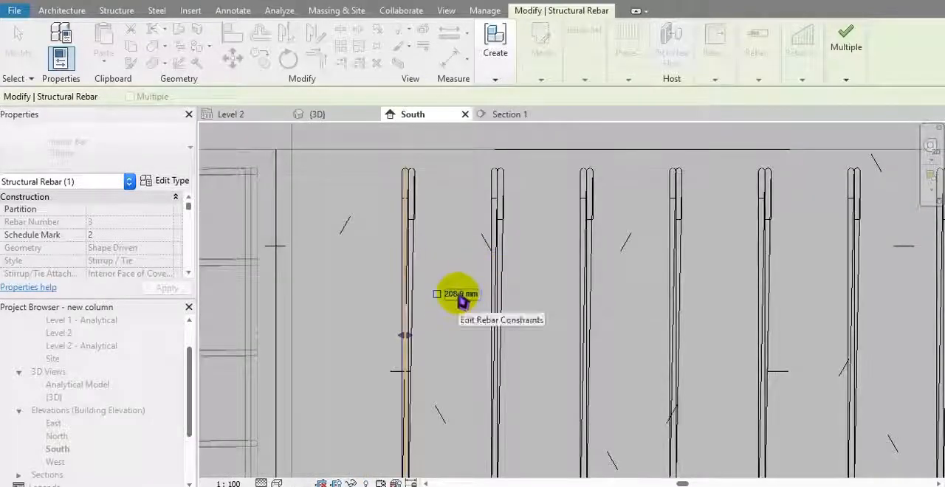
click(459, 295)
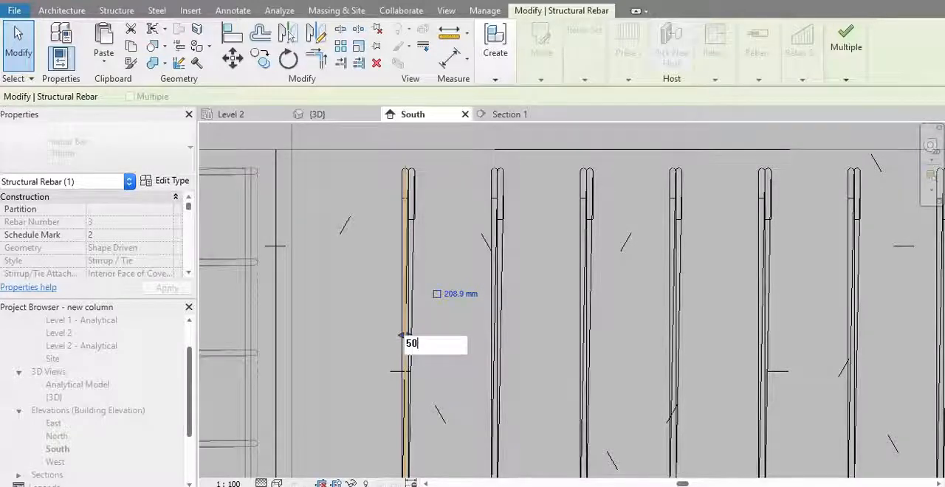
text(50cm)
key(Return)
scroll(489, 312, down, 2)
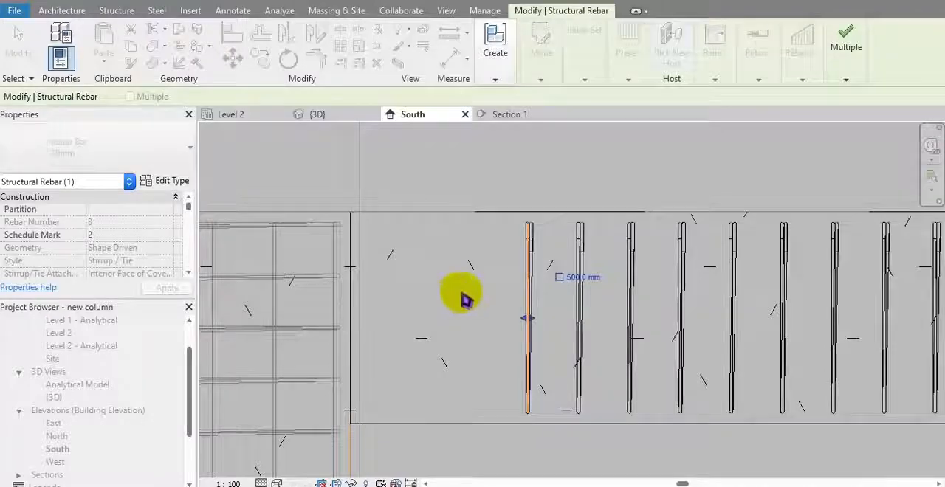
click(474, 293)
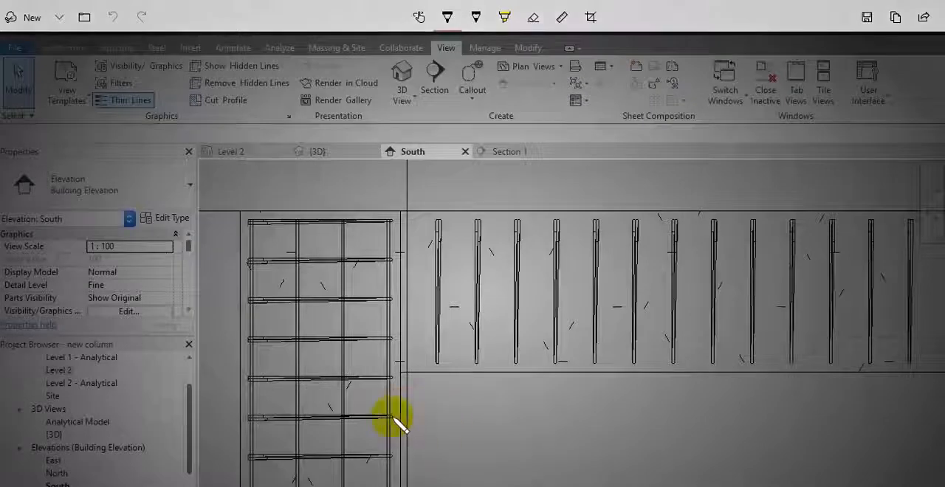
Step: Mark a hand-drawn dimension beside the column, just below the beam, on a screen snip
drag(391, 418, 454, 418)
drag(458, 380, 455, 439)
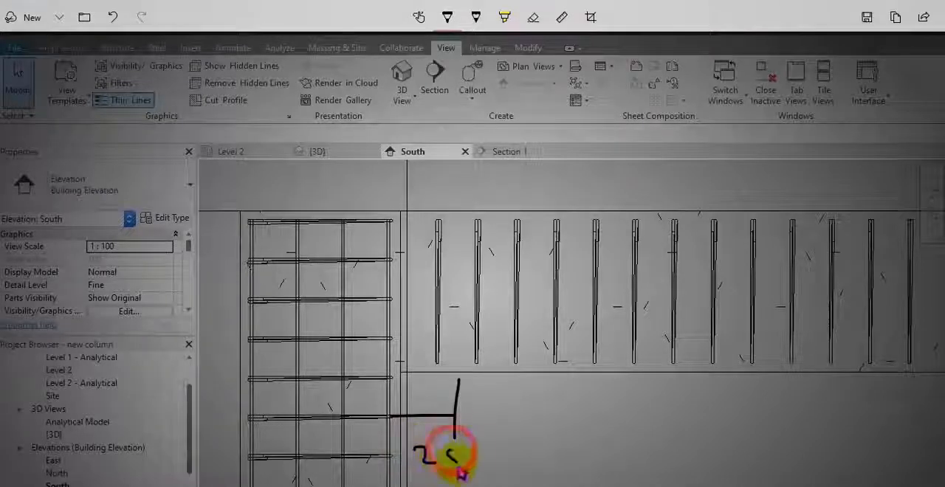
drag(470, 444, 481, 451)
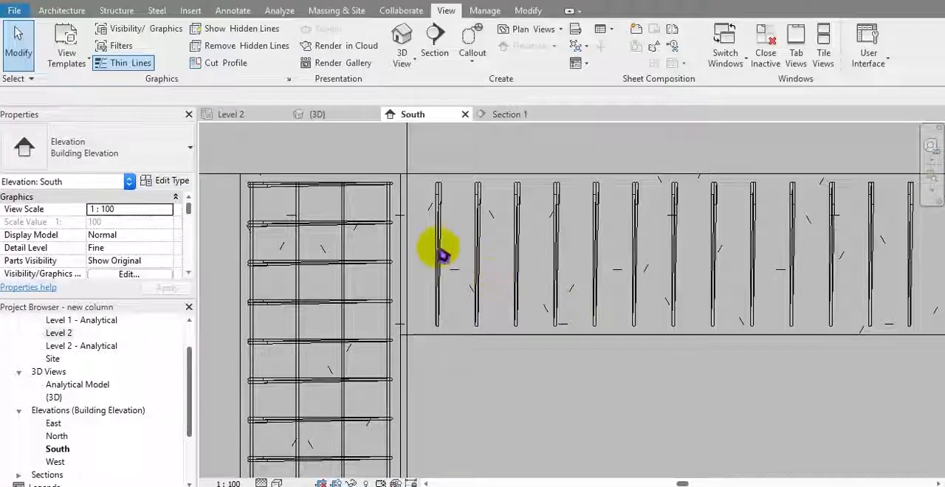
Step: Reopen the beam stirrup set's rebar constraints and choose the adjoining column face as the first stirrup's constraint target
click(637, 182)
click(637, 215)
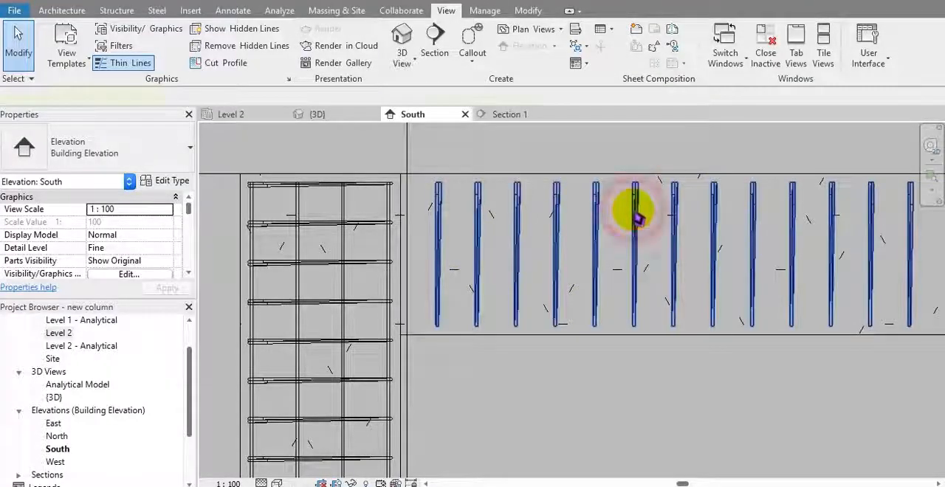
click(749, 46)
click(749, 131)
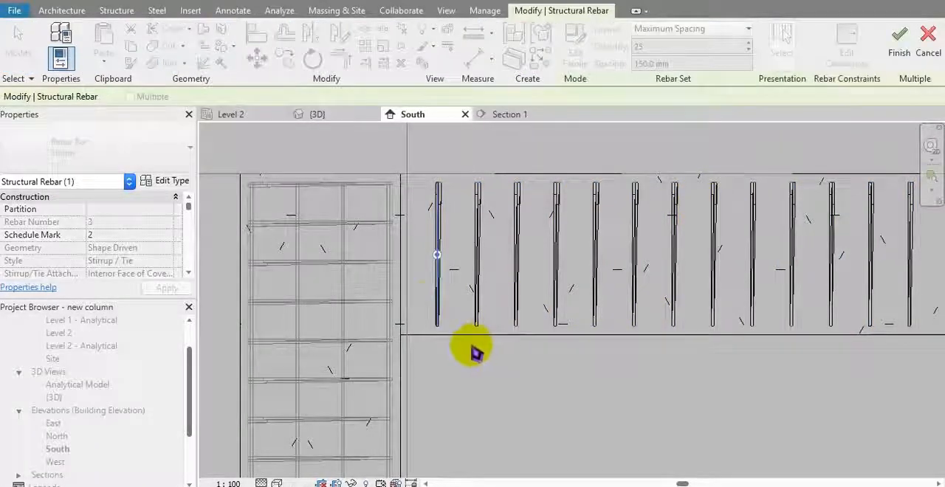
scroll(443, 274, up, 2)
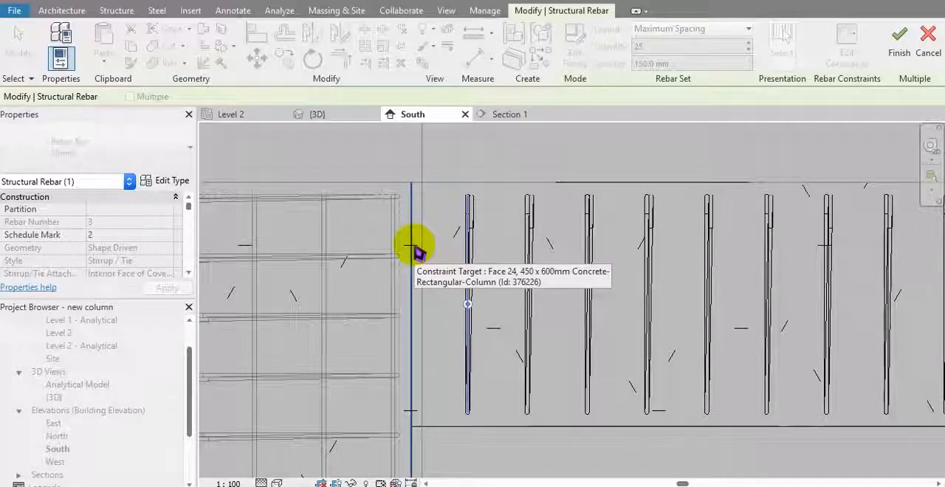
click(414, 246)
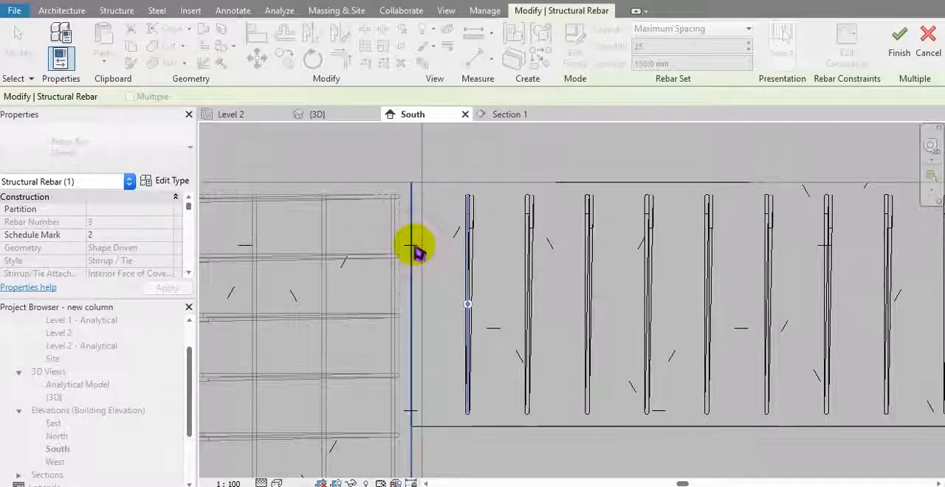
Step: Set the first stirrup's offset from the column face to 250 mm and finish editing the constraints
scroll(425, 303, up, 2)
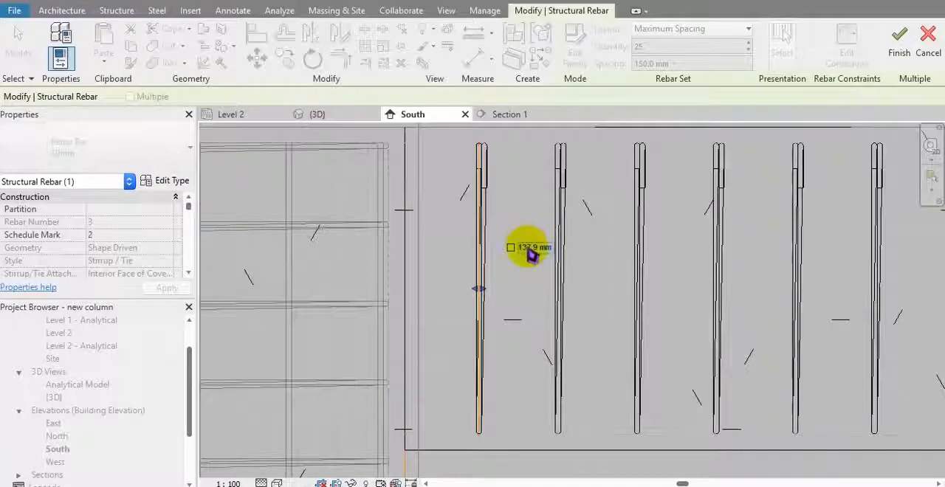
scroll(492, 336, down, 1)
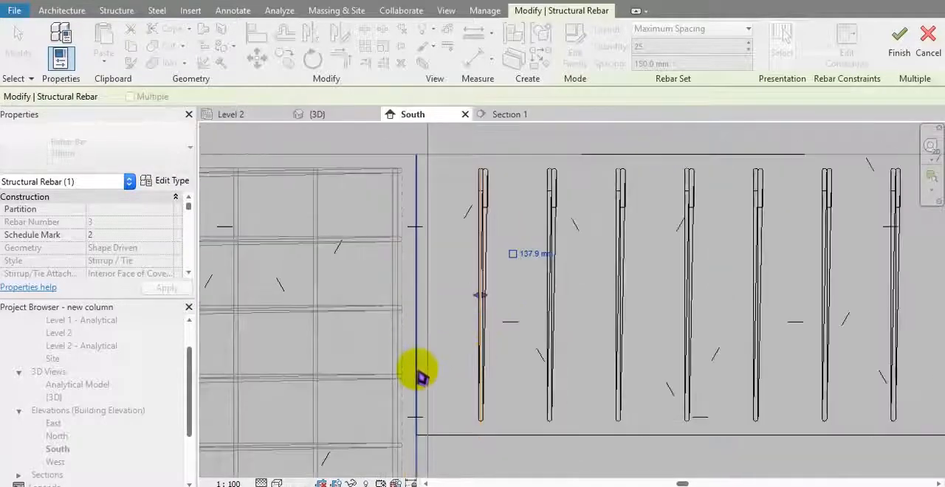
middle_drag(419, 369, 410, 244)
scroll(412, 243, down, 1)
middle_drag(436, 352, 454, 416)
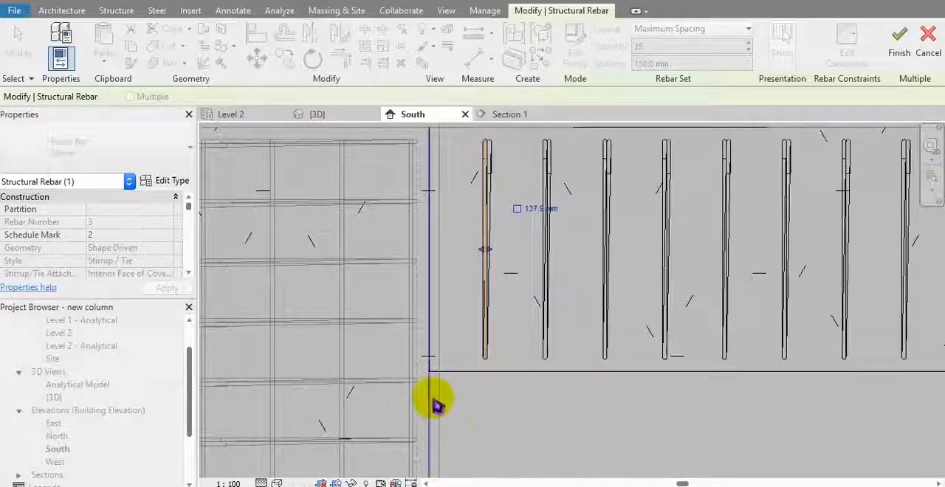
click(530, 212)
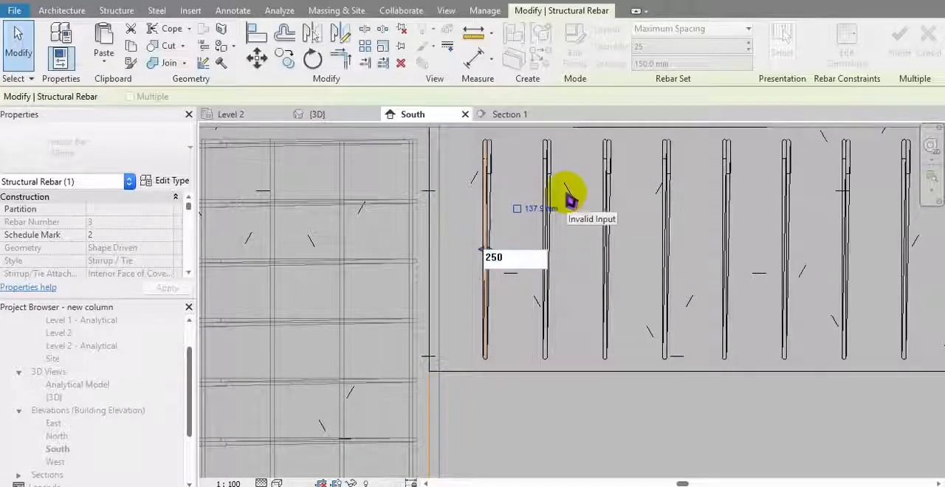
key(Return)
click(619, 403)
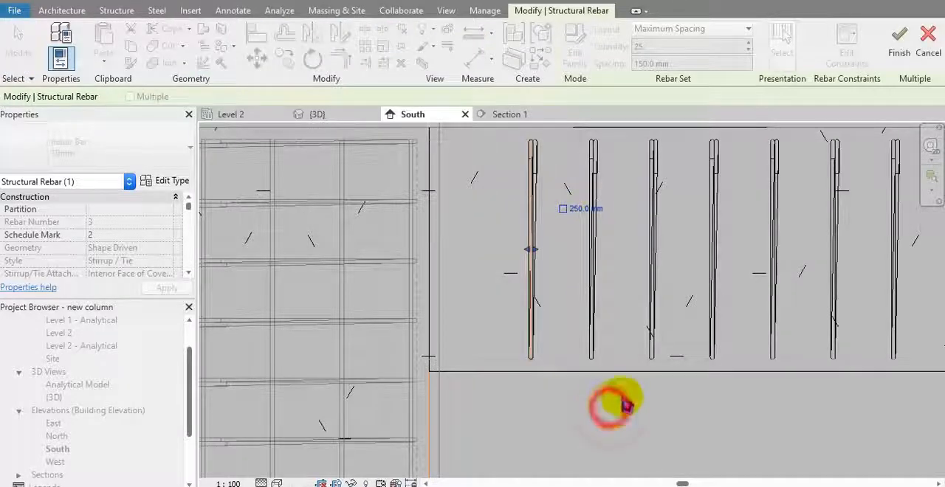
scroll(626, 405, down, 2)
click(900, 46)
Step: Pull the last stirrup of the set inward from the beam's free end
middle_drag(778, 265, 535, 301)
scroll(635, 284, down, 5)
scroll(691, 316, up, 4)
scroll(650, 318, up, 3)
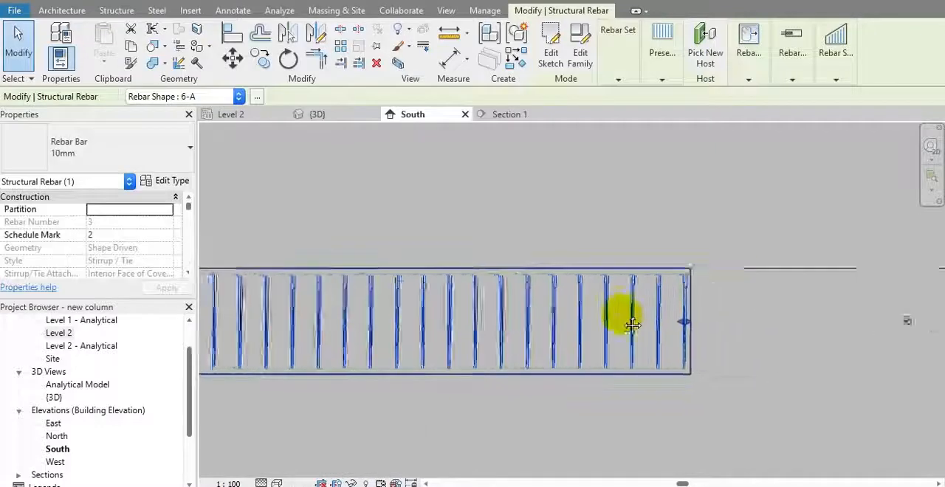
click(664, 317)
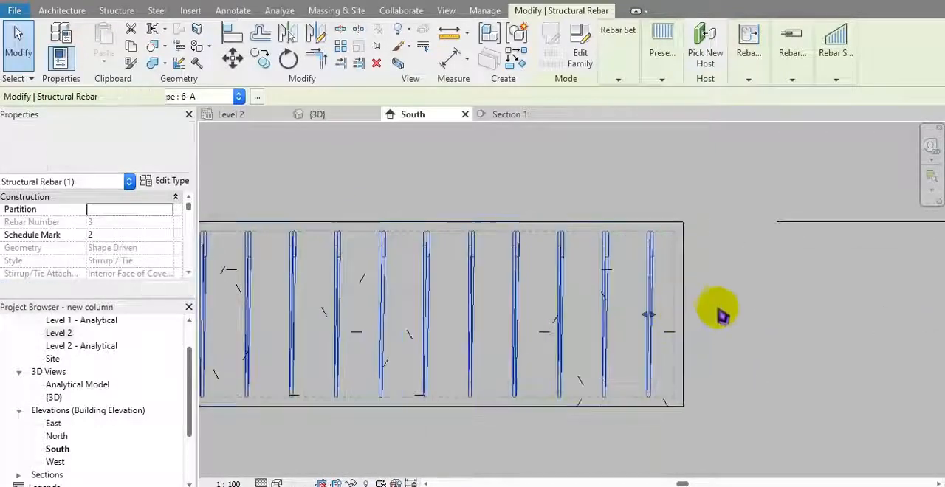
click(708, 308)
scroll(648, 302, up, 2)
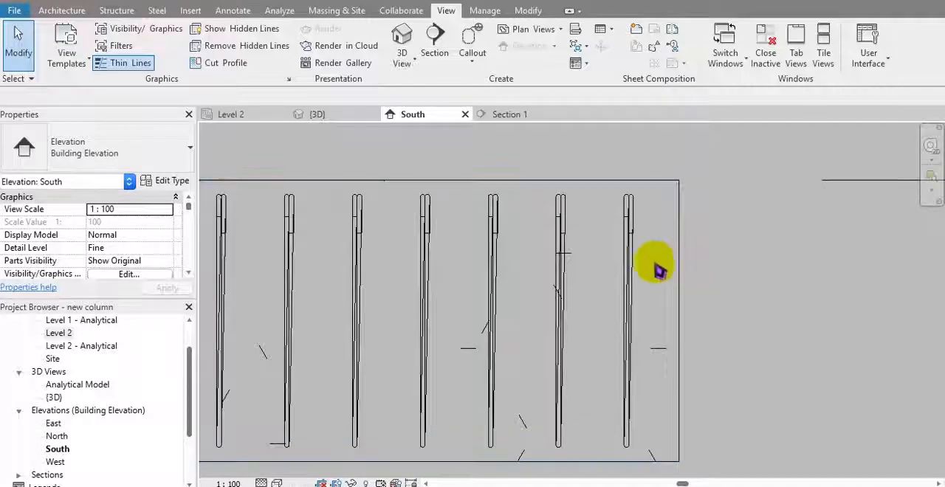
Step: Edit the beam stirrup set's rebar constraints and constrain the last stirrup to the cover line at the beam's free end
mouse_move(789, 66)
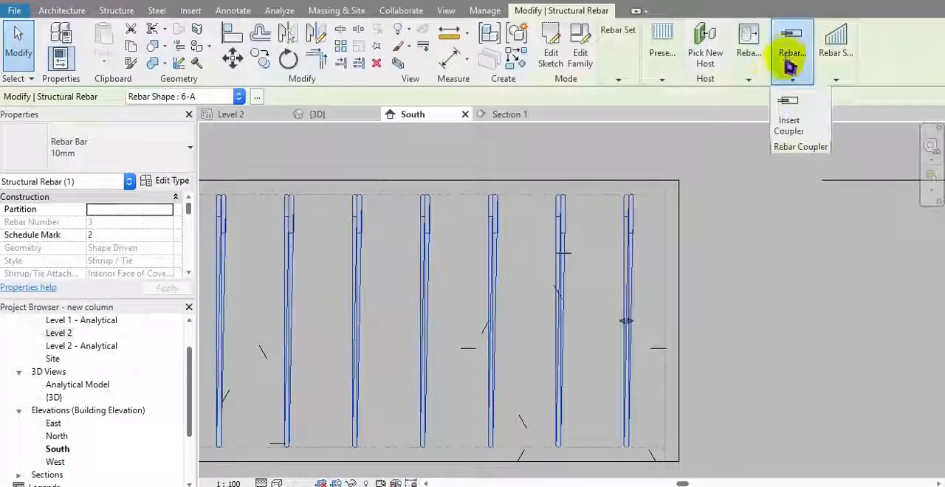
mouse_move(749, 80)
click(749, 110)
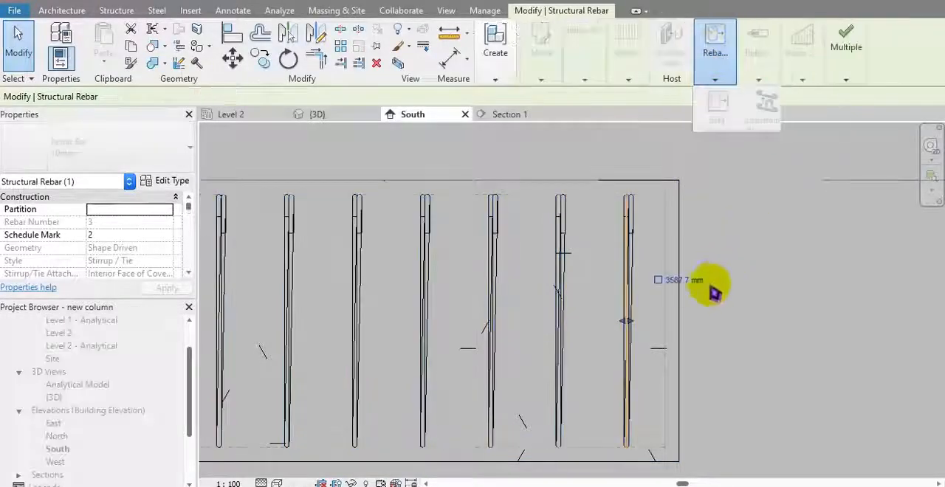
scroll(692, 285, up, 3)
click(618, 319)
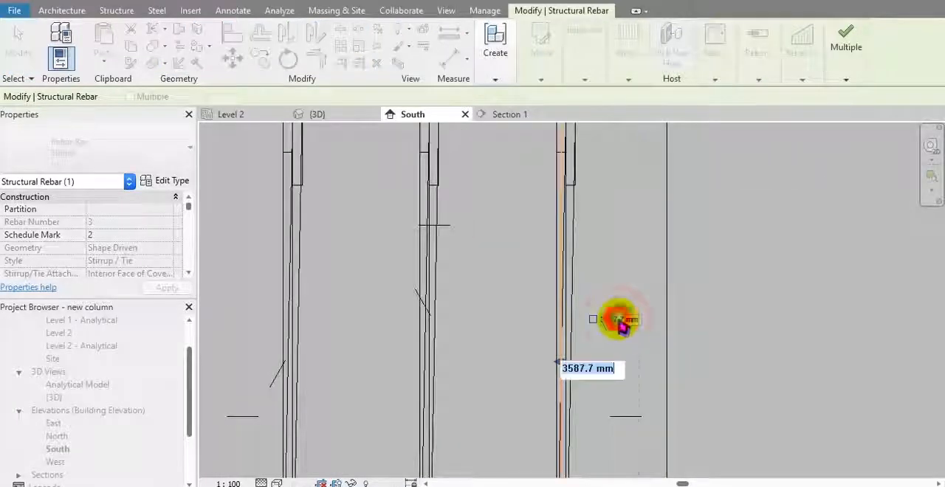
scroll(667, 316, down, 3)
click(638, 297)
scroll(629, 301, down, 4)
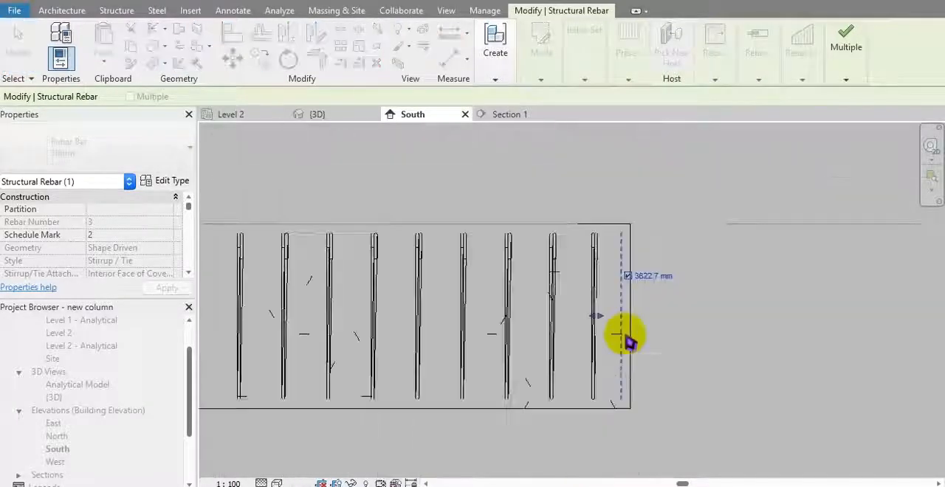
scroll(625, 331, up, 3)
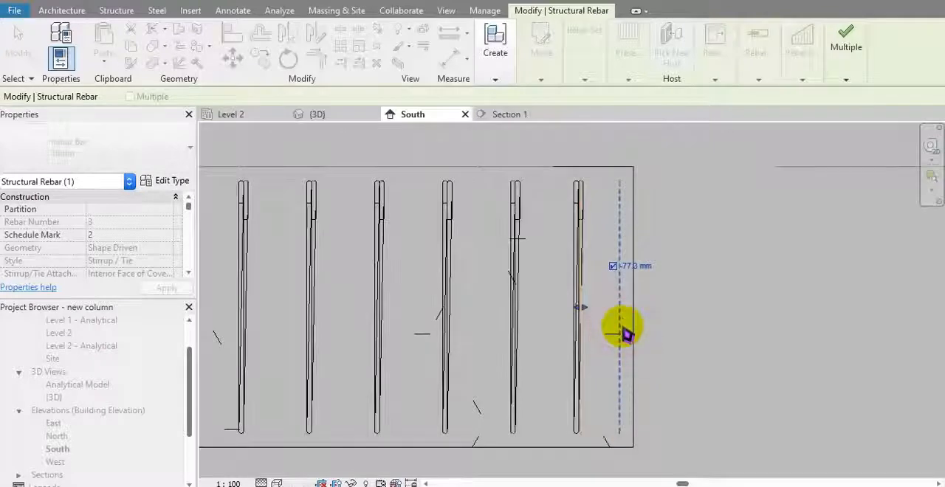
scroll(628, 296, up, 4)
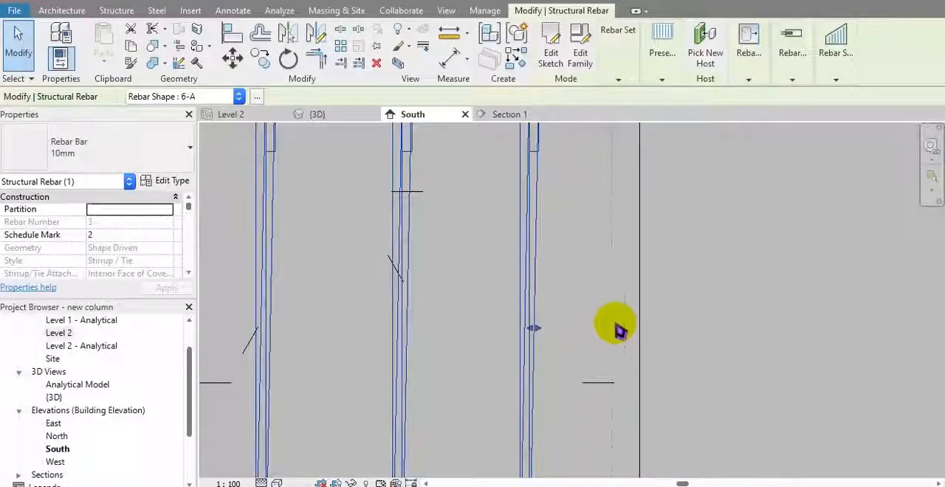
Step: Reopen the stirrup set's constraints, set the last stirrup's offset from the free-end cover to -250 mm, and finish editing
mouse_move(749, 76)
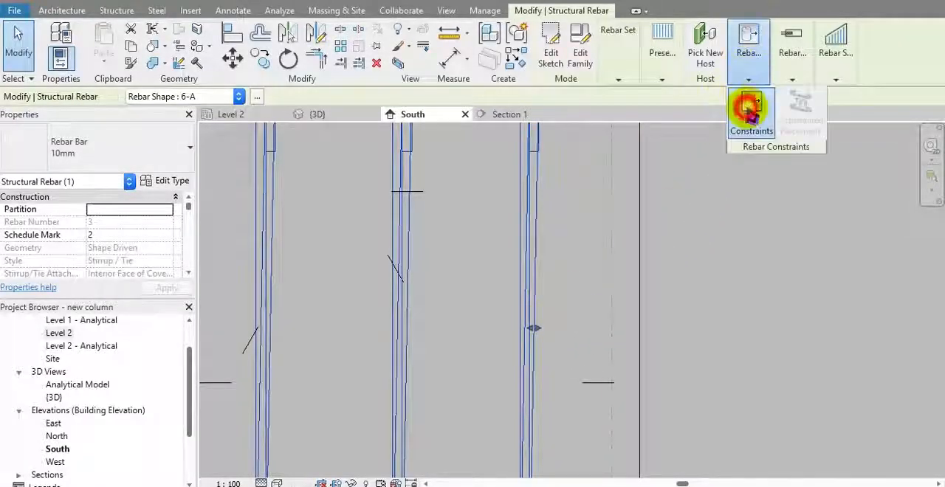
click(750, 107)
click(569, 287)
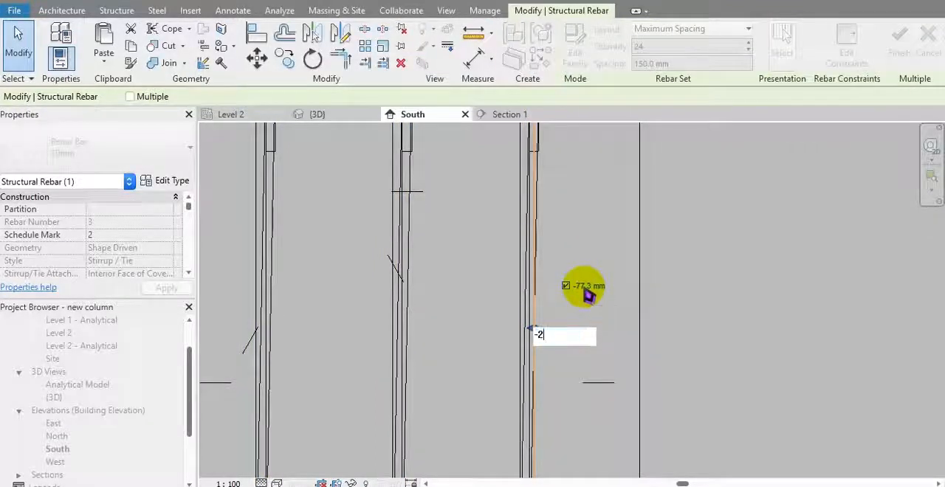
text(-250)
key(Return)
scroll(595, 300, down, 3)
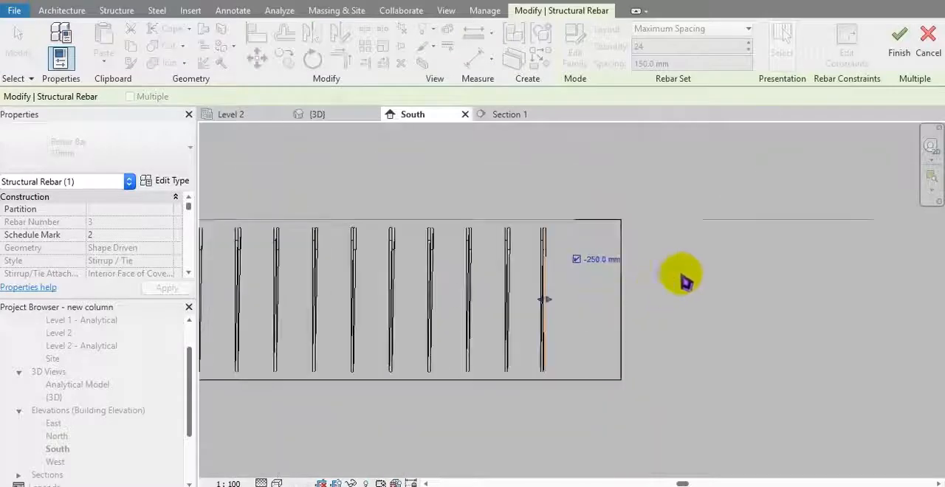
middle_drag(719, 289, 752, 278)
scroll(755, 277, down, 2)
middle_drag(533, 337, 691, 293)
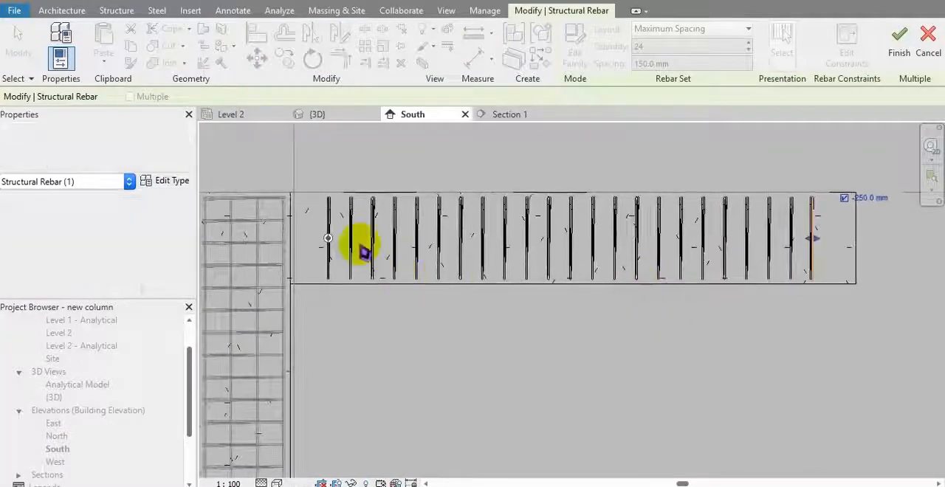
middle_drag(681, 231, 788, 236)
middle_drag(637, 315, 636, 340)
click(598, 347)
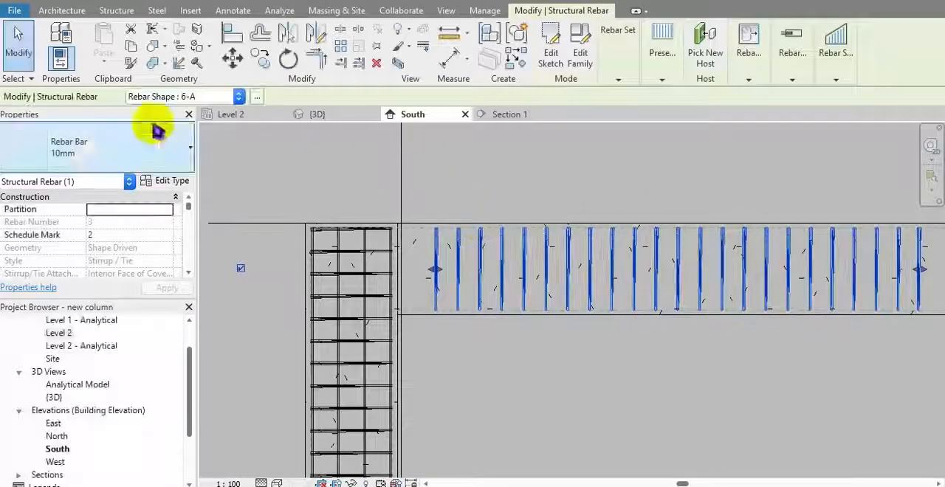
Step: Place a straight 10 mm rebar, shape 1-A, near the top of the beam on the near cover reference plane
click(428, 325)
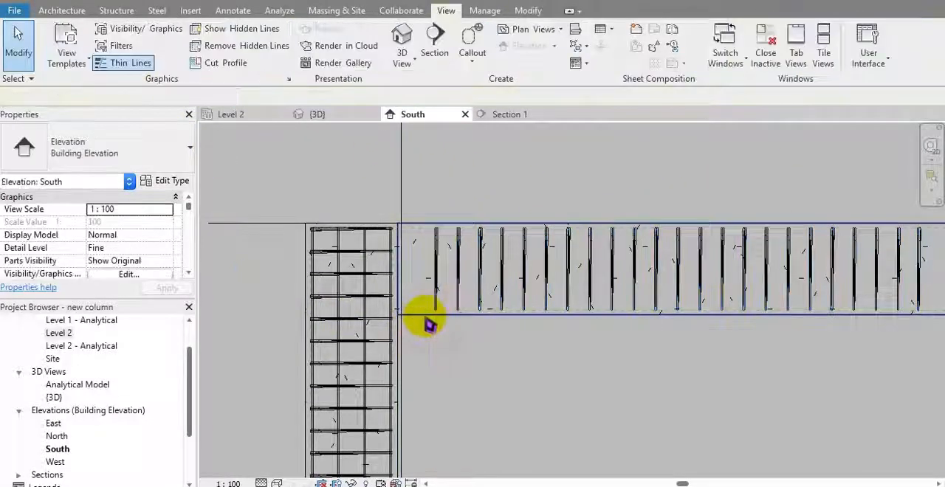
click(496, 280)
click(912, 43)
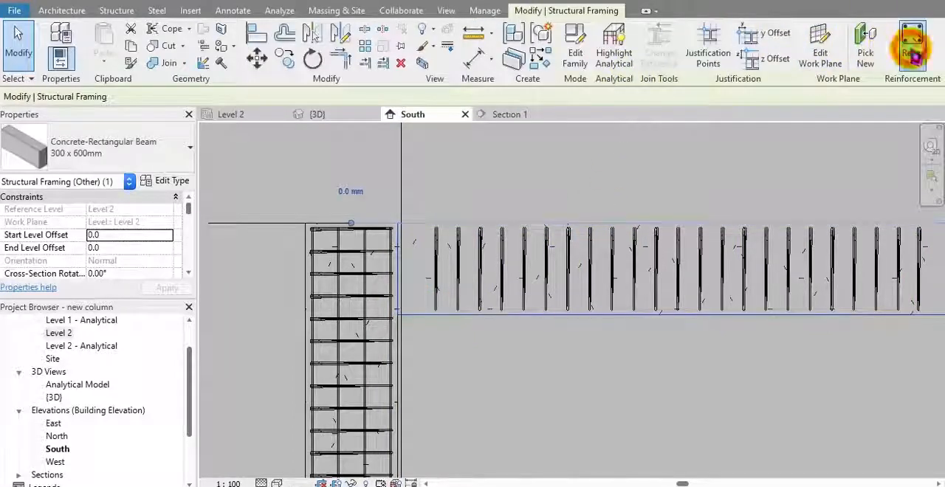
scroll(907, 242, up, 20)
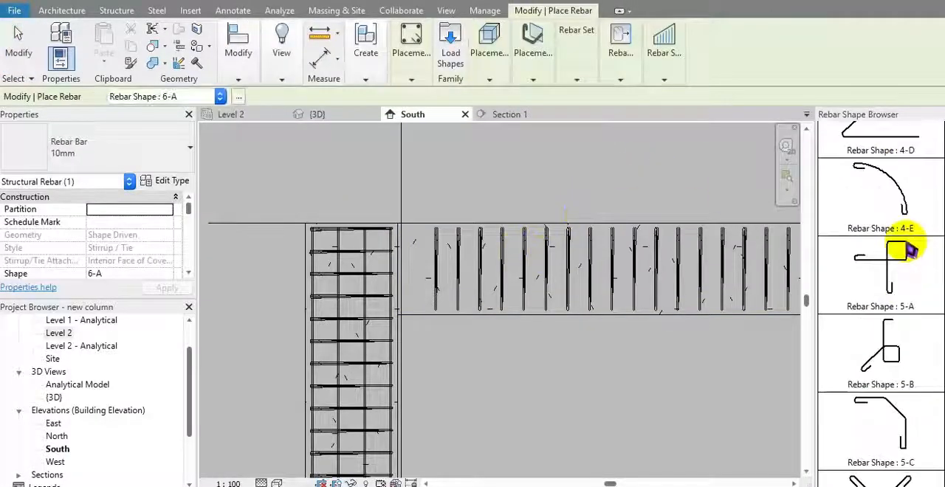
click(540, 118)
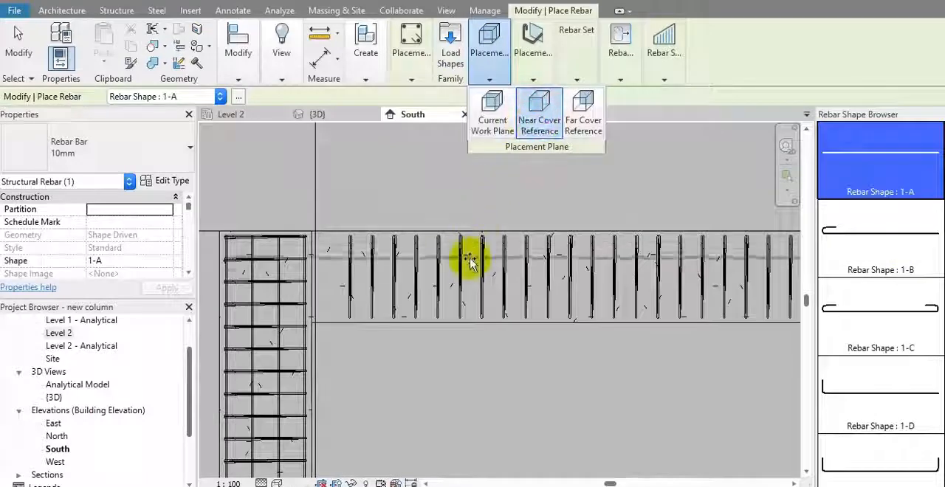
scroll(443, 295, up, 6)
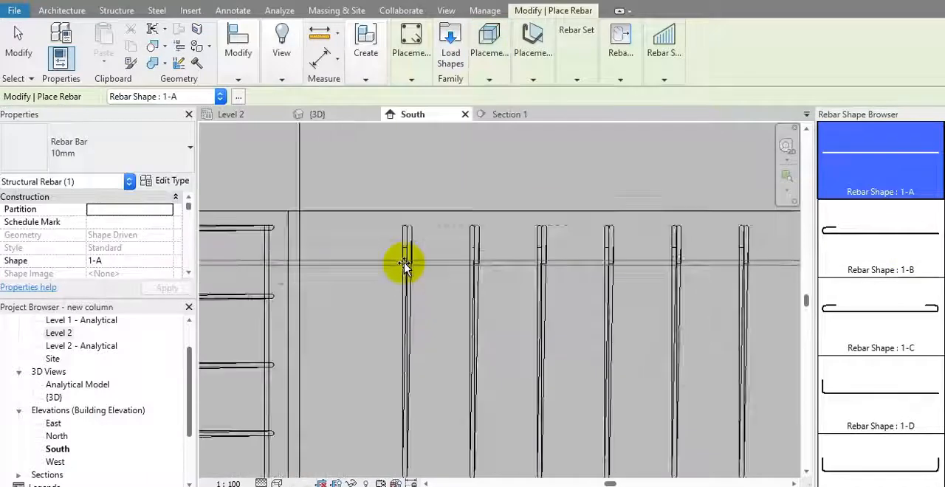
middle_drag(401, 263, 592, 309)
scroll(589, 306, up, 2)
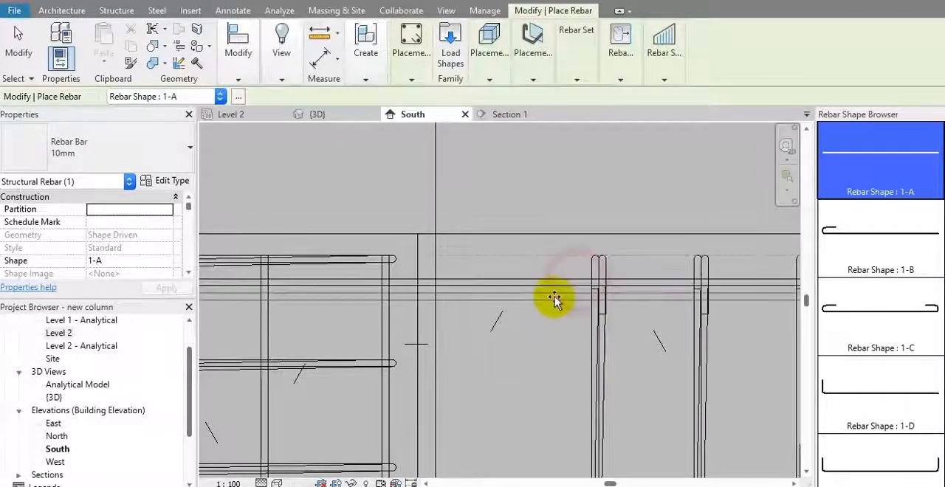
middle_drag(546, 316, 497, 322)
scroll(521, 257, down, 2)
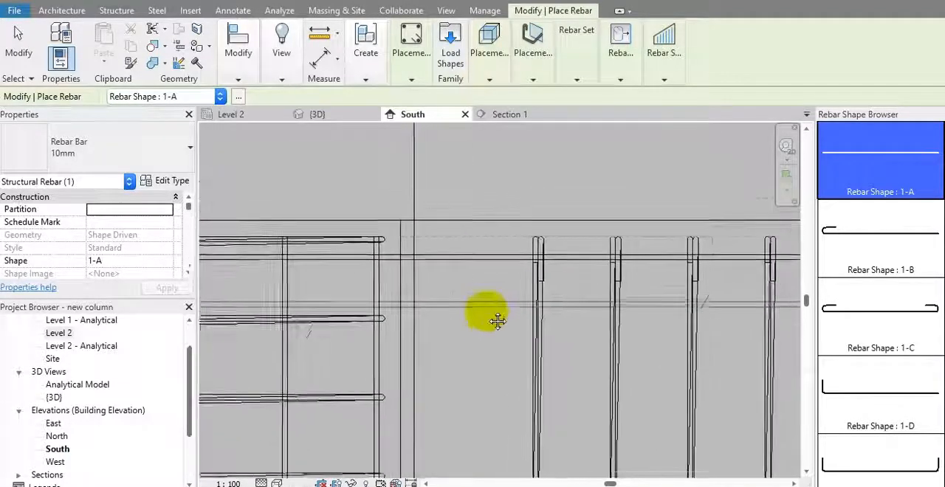
scroll(489, 287, up, 3)
key(Escape)
Step: Edit the top bar's sketch and shorten its line at the column end to a length of about 4160 mm
click(488, 258)
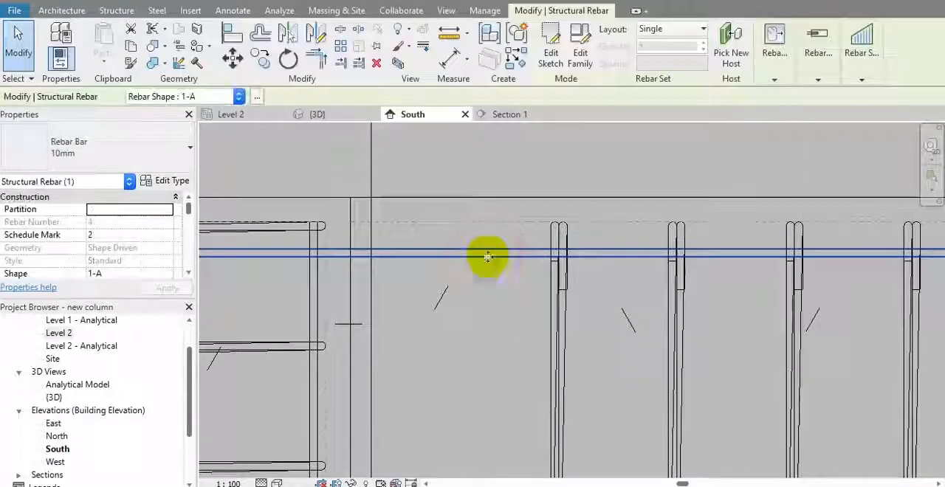
middle_drag(502, 277, 685, 282)
scroll(683, 281, down, 2)
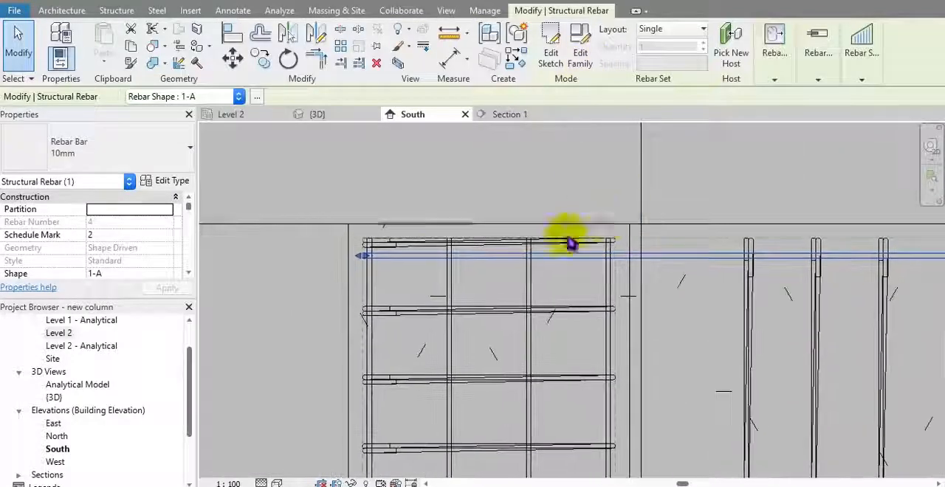
scroll(398, 272, up, 2)
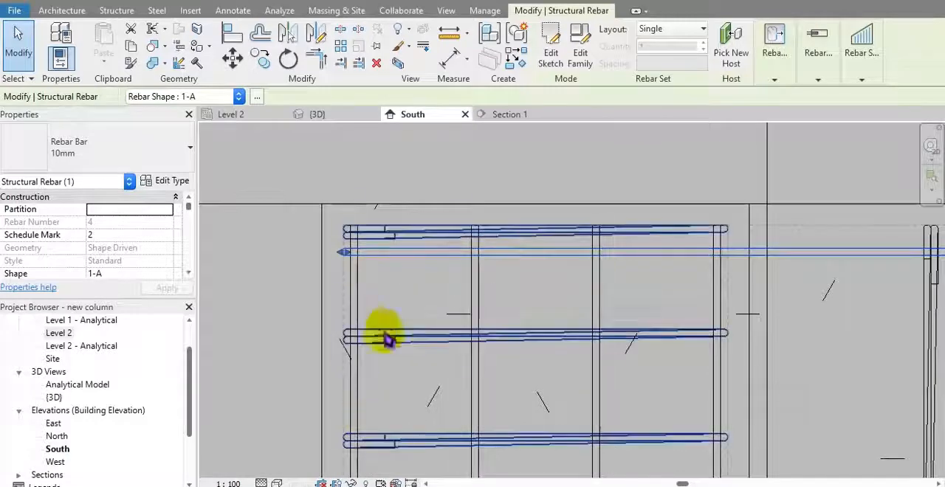
scroll(337, 295, down, 3)
middle_drag(601, 243, 578, 231)
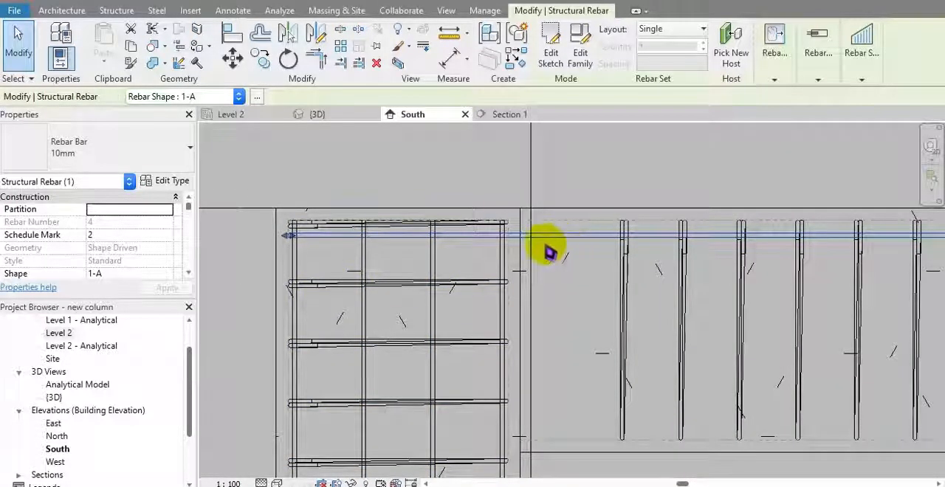
click(555, 57)
click(347, 237)
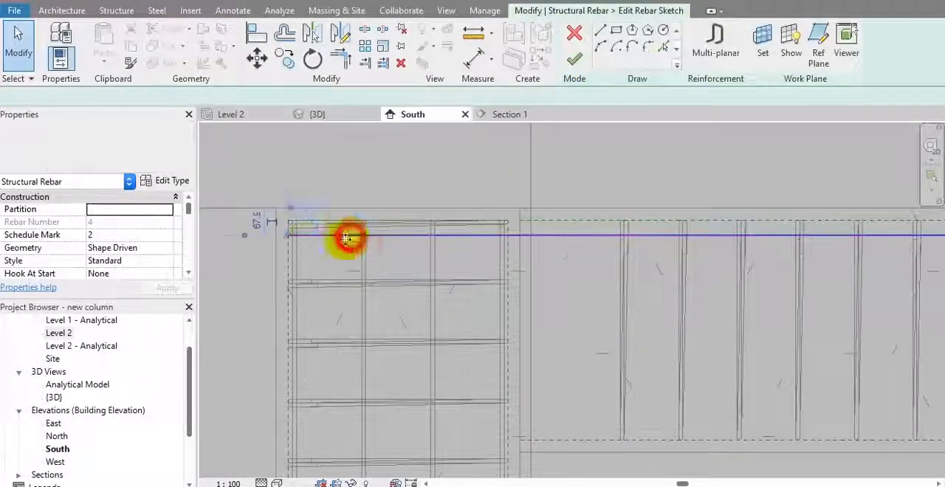
drag(319, 238, 320, 236)
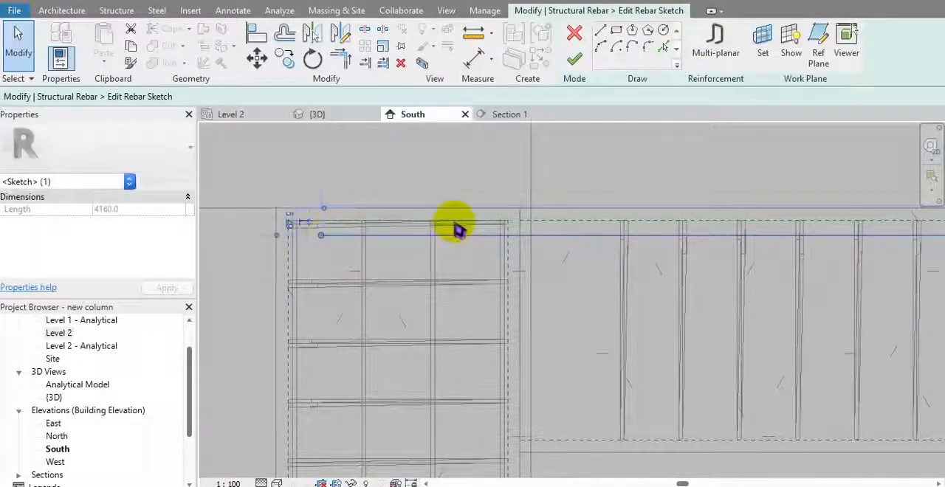
Step: Draw a vertical leg down into the column from the top bar's shortened end and finish the rebar sketch
click(600, 31)
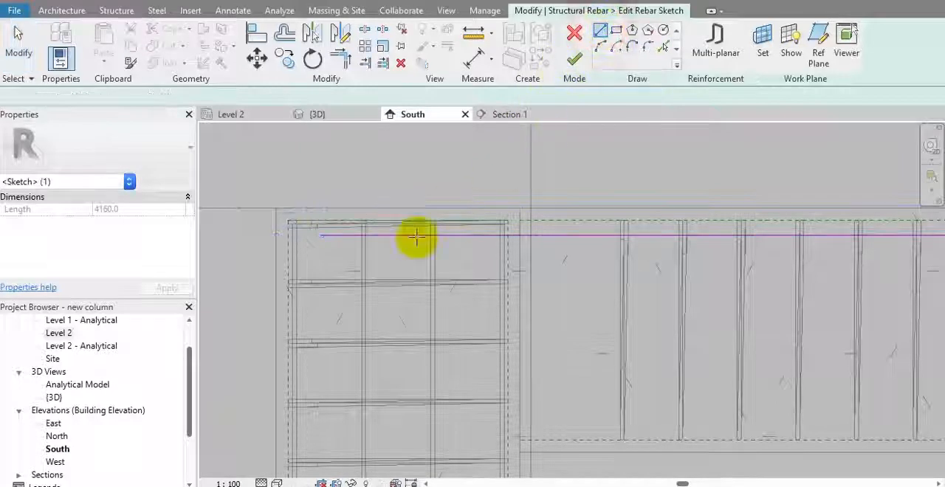
click(321, 235)
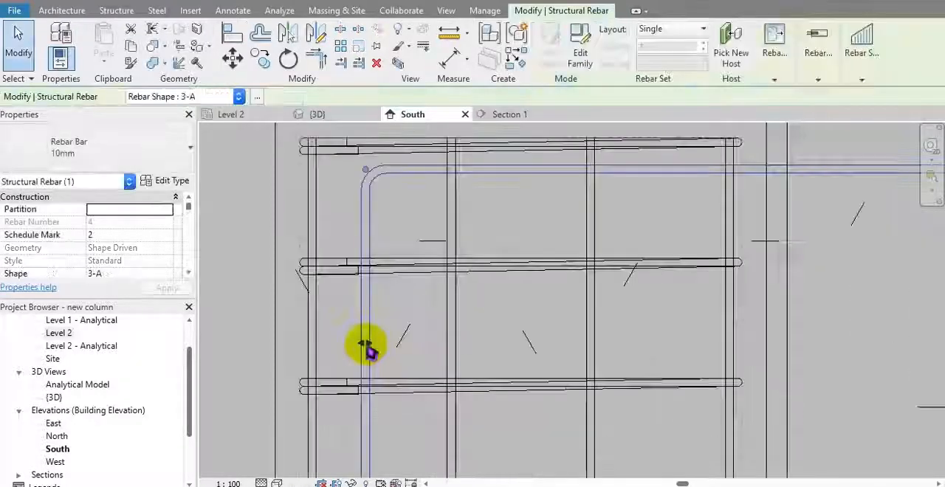
click(344, 344)
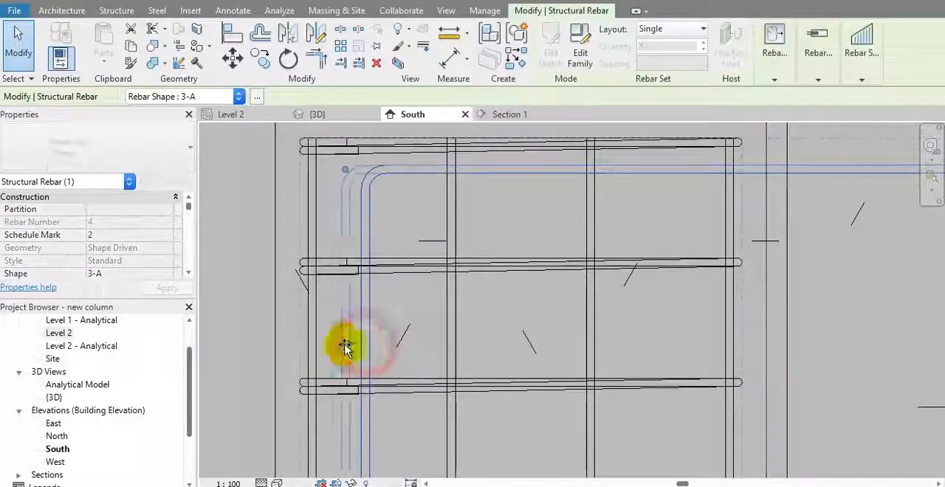
Step: Adjust the bent bar's vertical leg sideways so that it sits inward of the column's outer vertical bar
scroll(327, 276, up, 4)
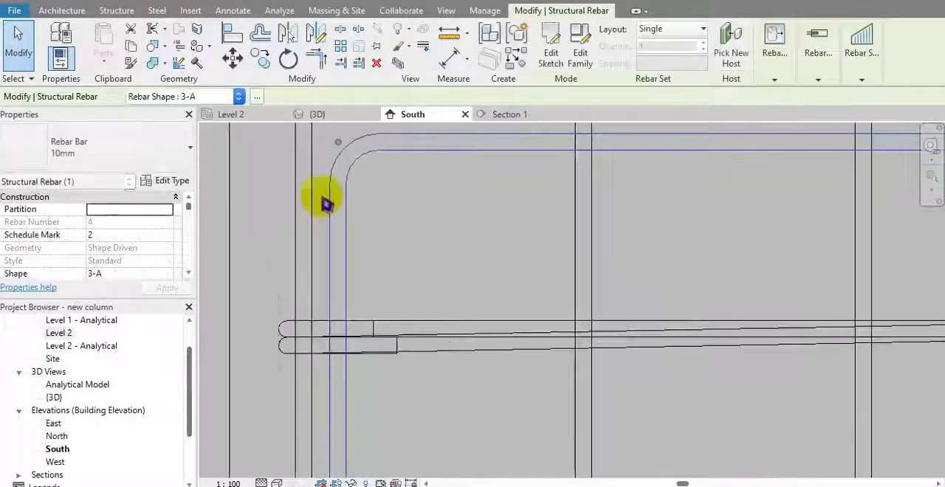
scroll(332, 240, down, 3)
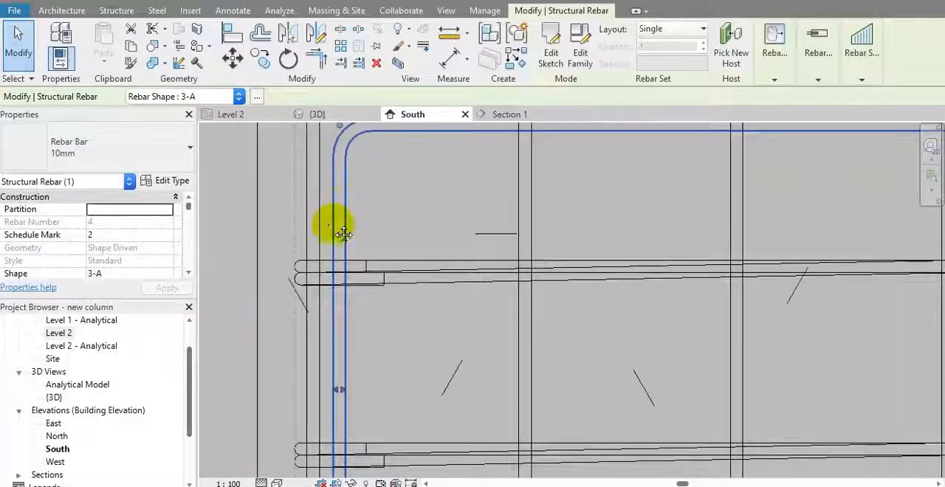
click(347, 433)
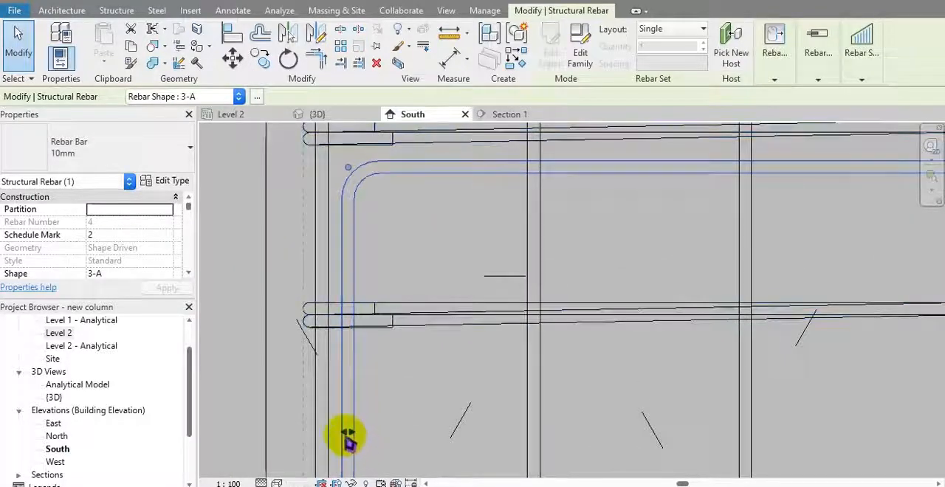
drag(347, 436, 338, 432)
middle_drag(362, 241, 376, 192)
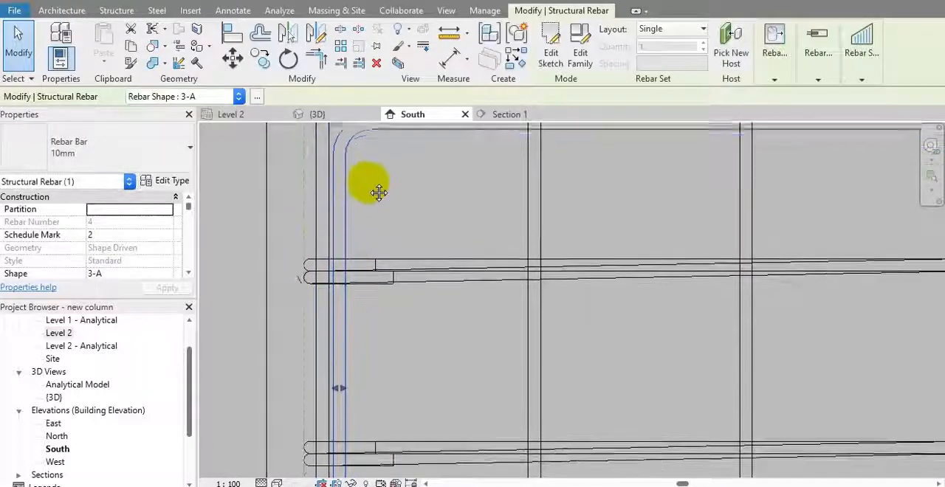
drag(342, 389, 355, 382)
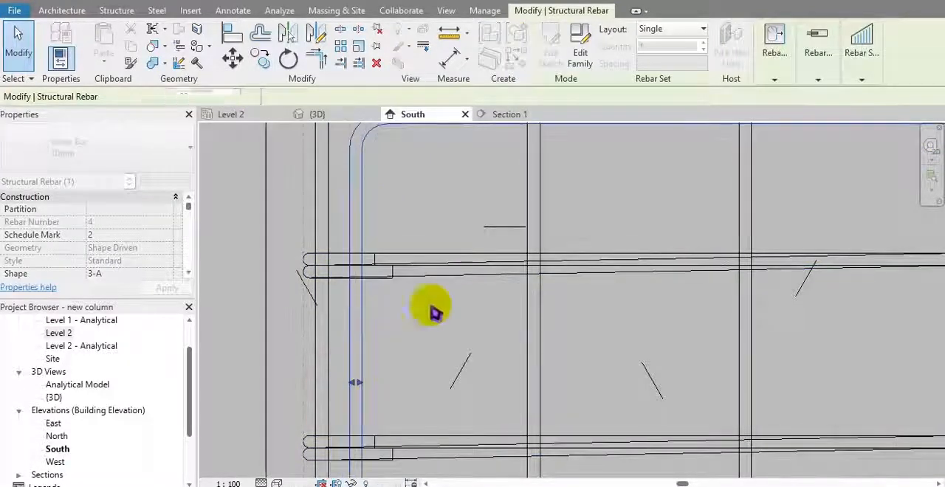
Step: Edit the bent top bar's constraints, set its vertical leg's offset to -20 mm and finish the constraint editing
click(775, 66)
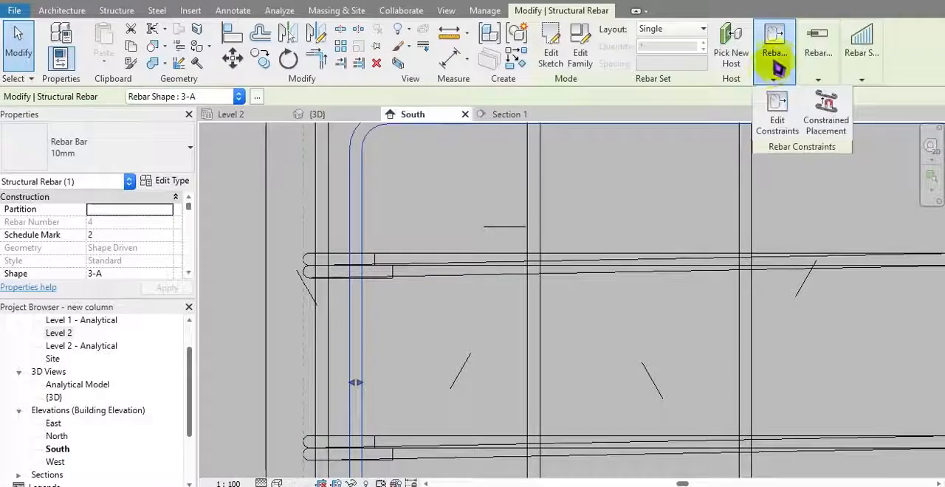
click(781, 124)
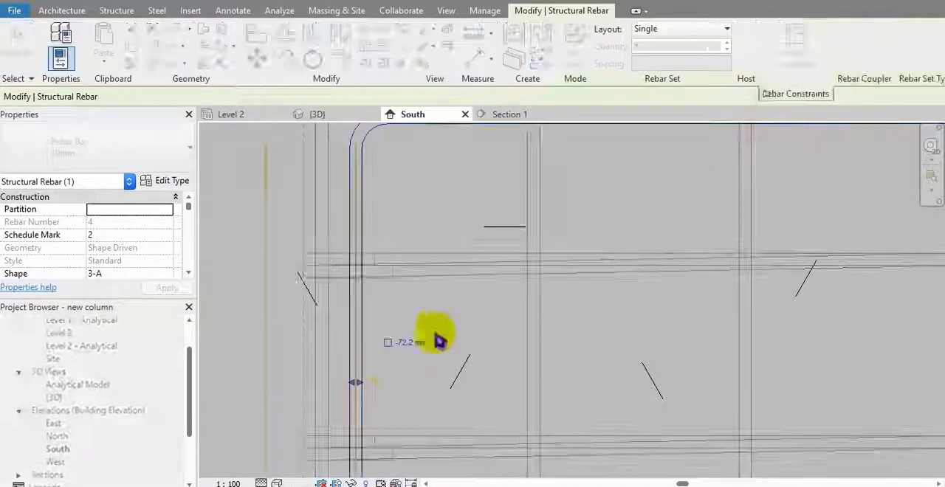
click(390, 346)
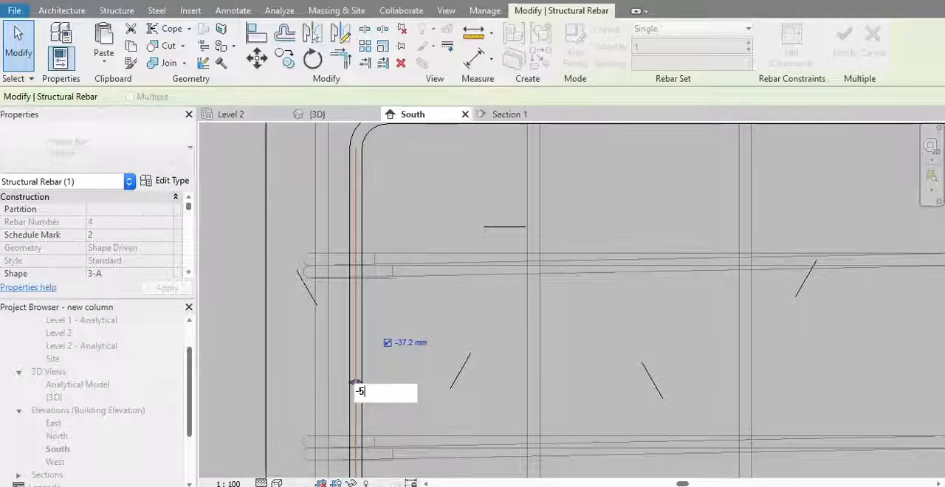
text(-20)
key(Return)
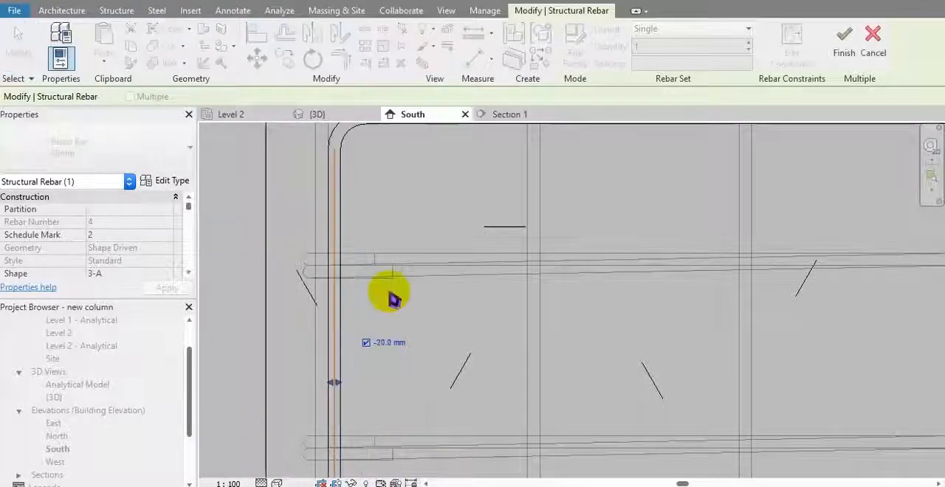
middle_drag(443, 214, 437, 242)
scroll(443, 242, down, 1)
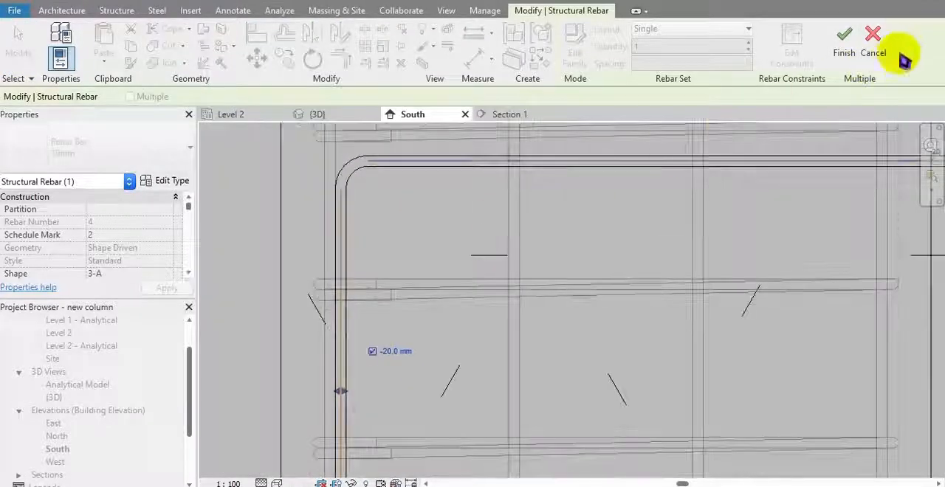
scroll(693, 194, down, 1)
middle_drag(698, 202, 656, 326)
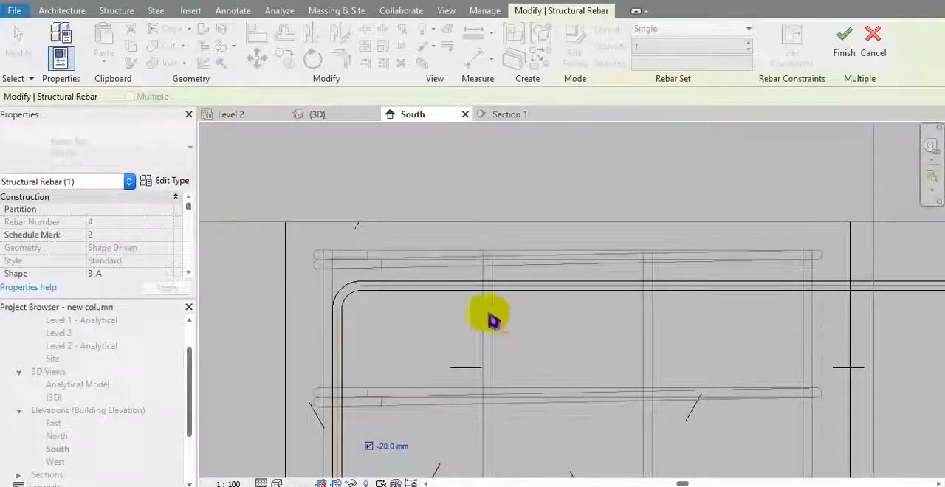
scroll(404, 284, up, 1)
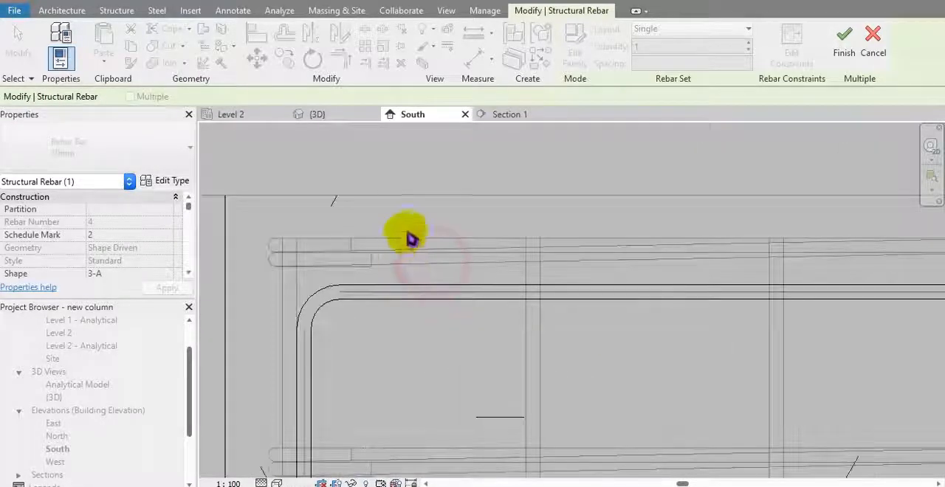
middle_drag(687, 244, 653, 256)
scroll(530, 253, down, 1)
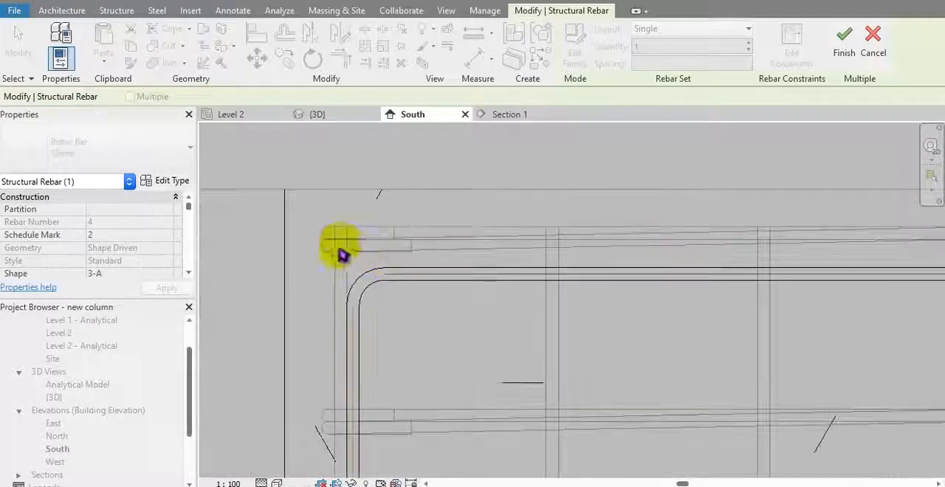
middle_drag(580, 264, 485, 264)
scroll(485, 263, down, 1)
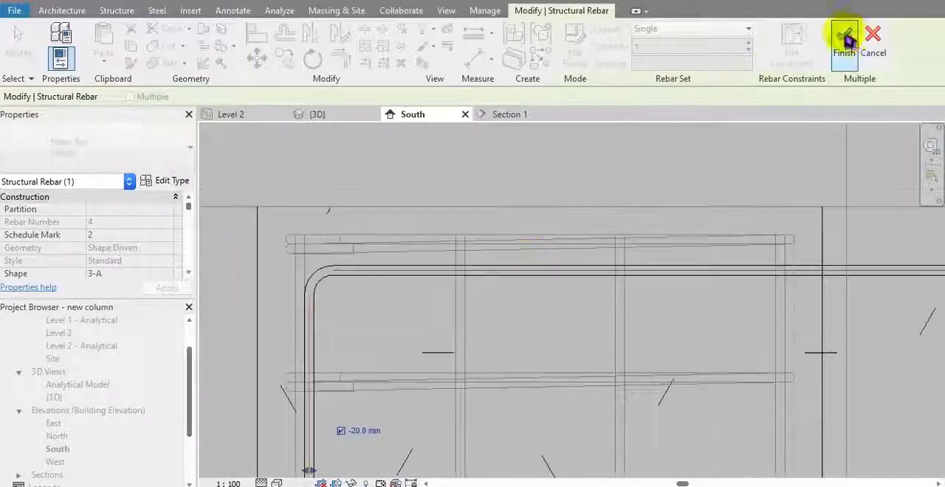
click(851, 38)
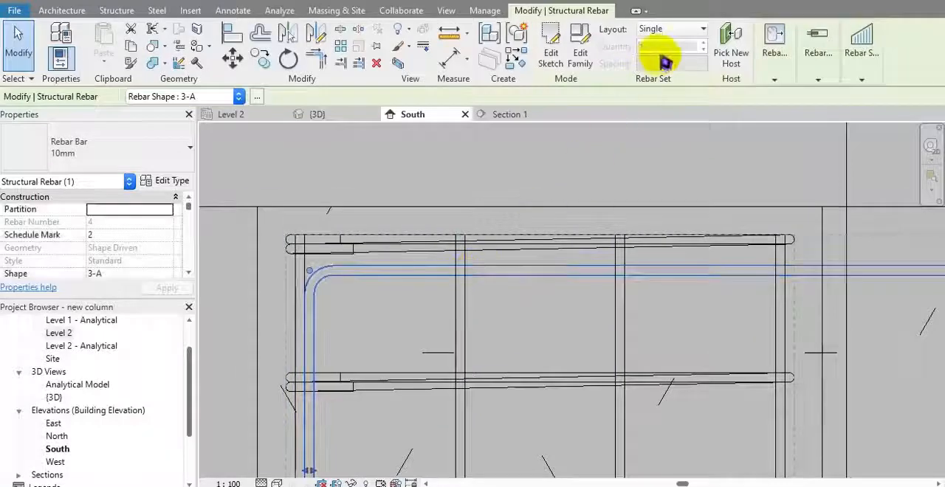
Step: Turn the bent top bar into a Fixed Number rebar set with a quantity of 2
click(672, 33)
click(668, 61)
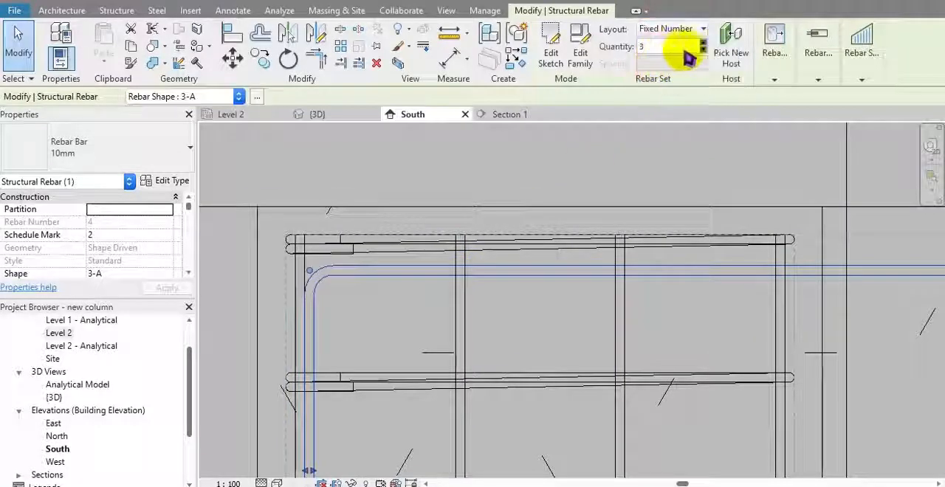
click(703, 50)
middle_drag(641, 166, 602, 192)
scroll(601, 192, down, 2)
click(600, 178)
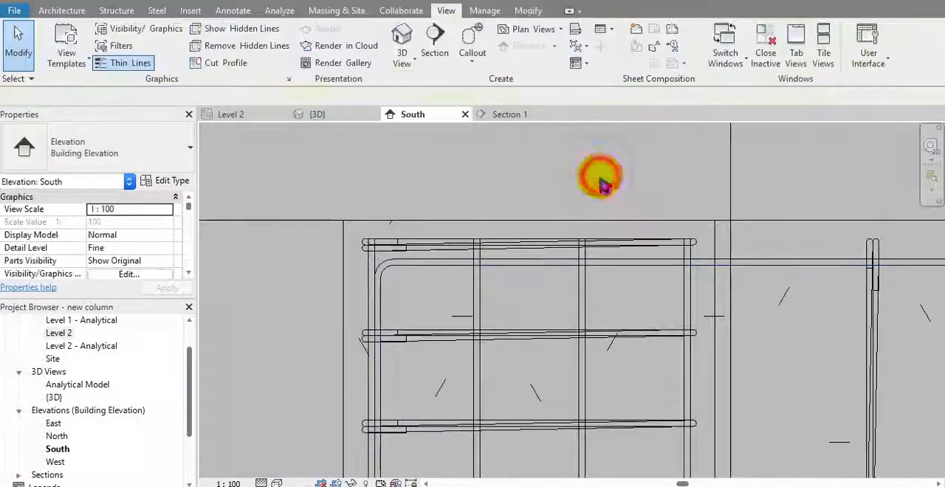
Step: Switch to the {3D} view and set its detail level to Fine at the beam-column joint
click(318, 115)
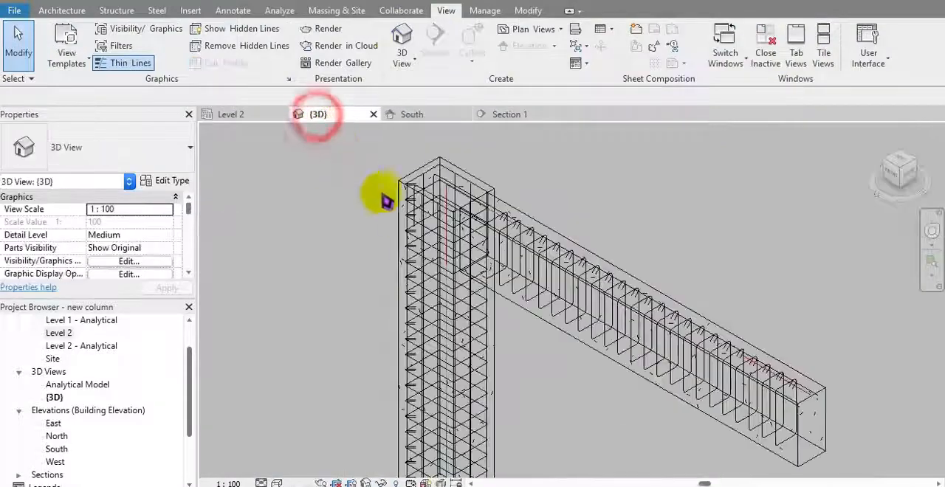
shift+middle_drag(500, 272, 565, 128)
scroll(519, 181, up, 5)
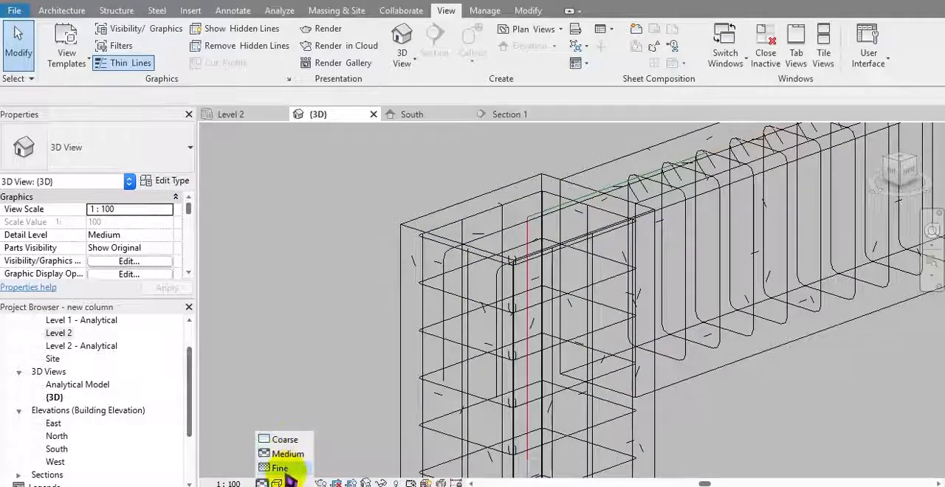
click(282, 468)
middle_drag(480, 337, 455, 335)
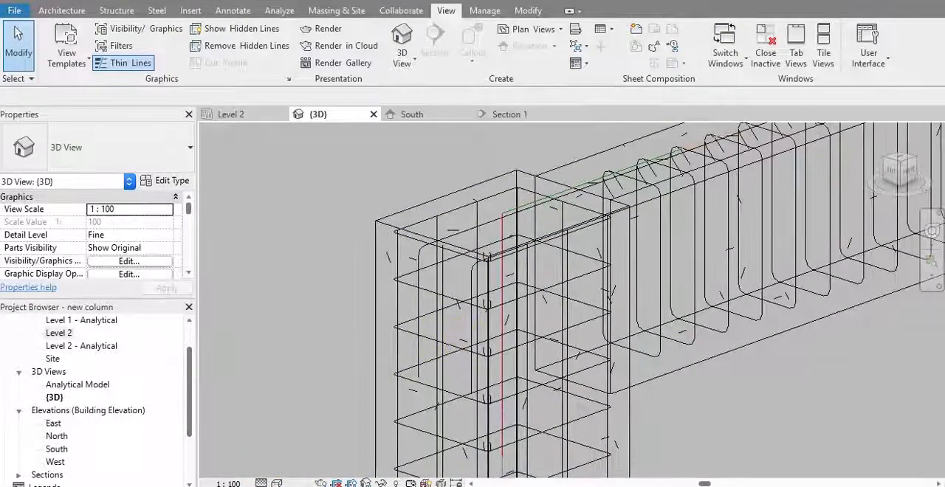
Step: Give the 3D view a shaded display and show the two bent top bars as solid
click(421, 269)
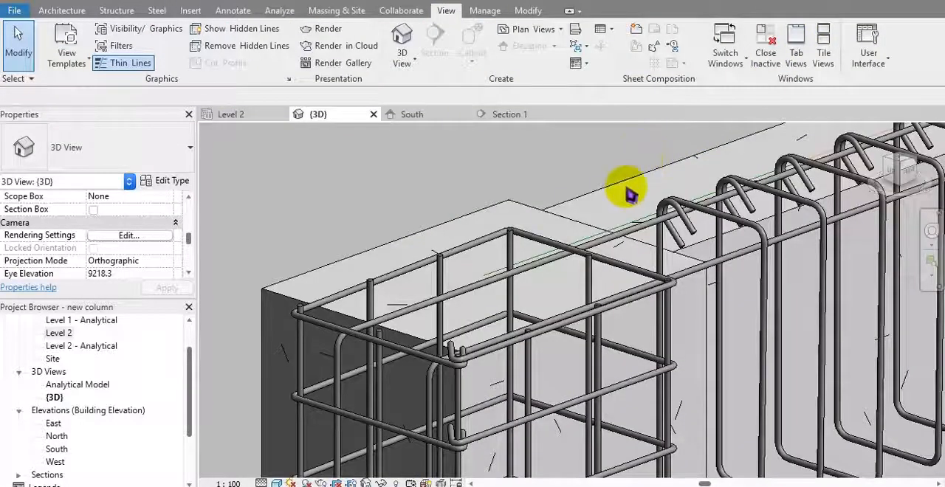
shift+middle_drag(628, 193, 540, 192)
scroll(509, 230, up, 4)
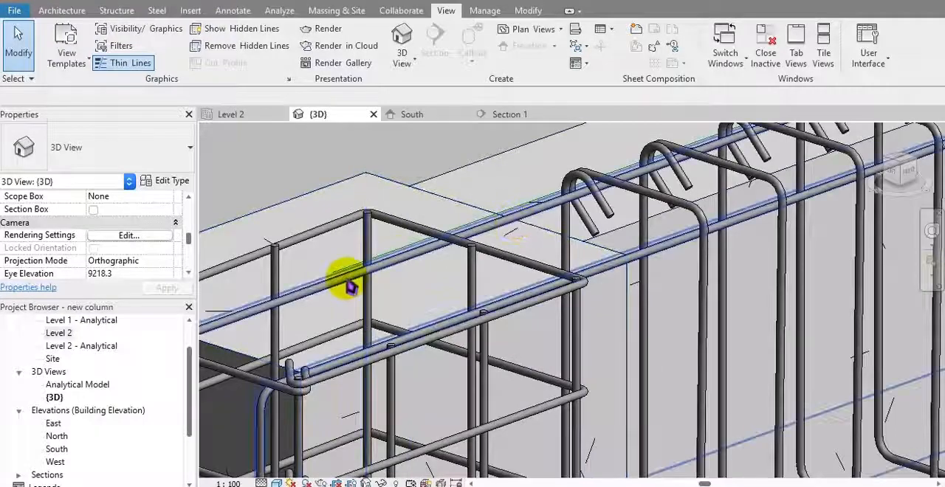
click(347, 286)
shift+middle_drag(347, 286, 443, 241)
key(Escape)
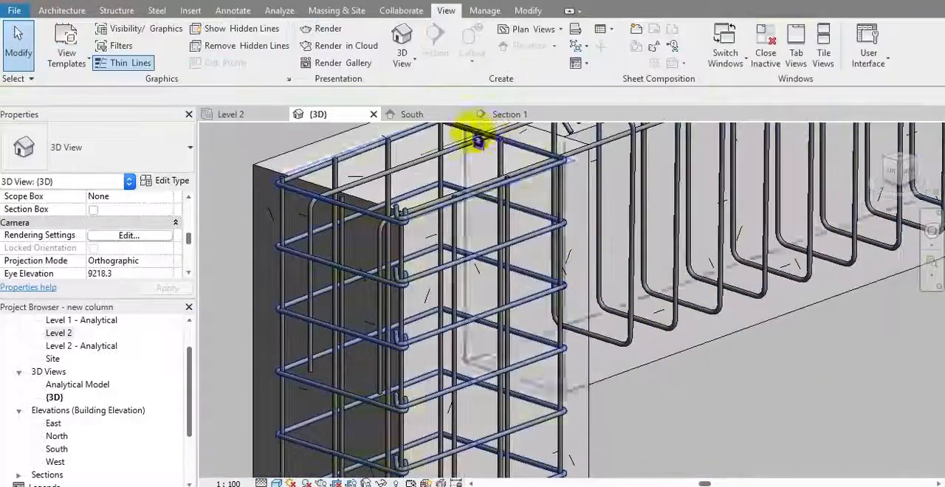
Step: In the South elevation, mirror a copy of the bent top bars about a horizontal axis drawn at the beam's mid-height
click(427, 113)
scroll(473, 246, down, 2)
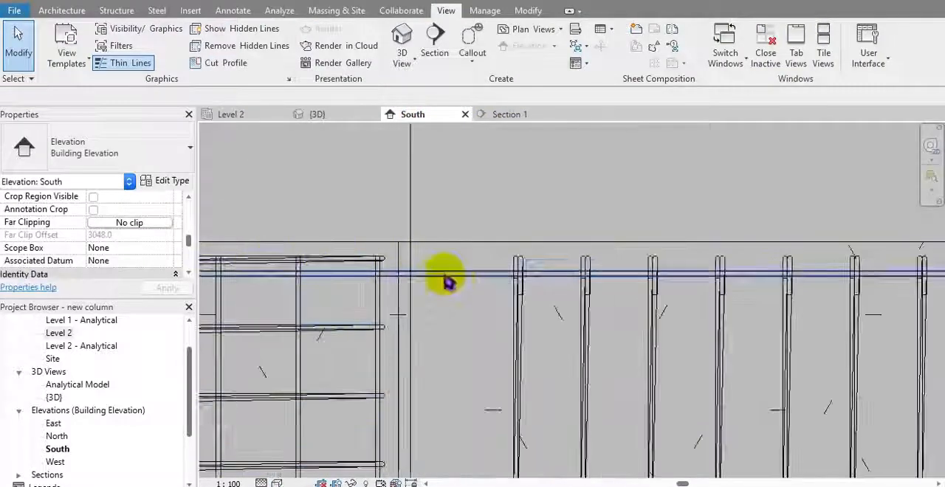
click(454, 278)
scroll(459, 258, down, 3)
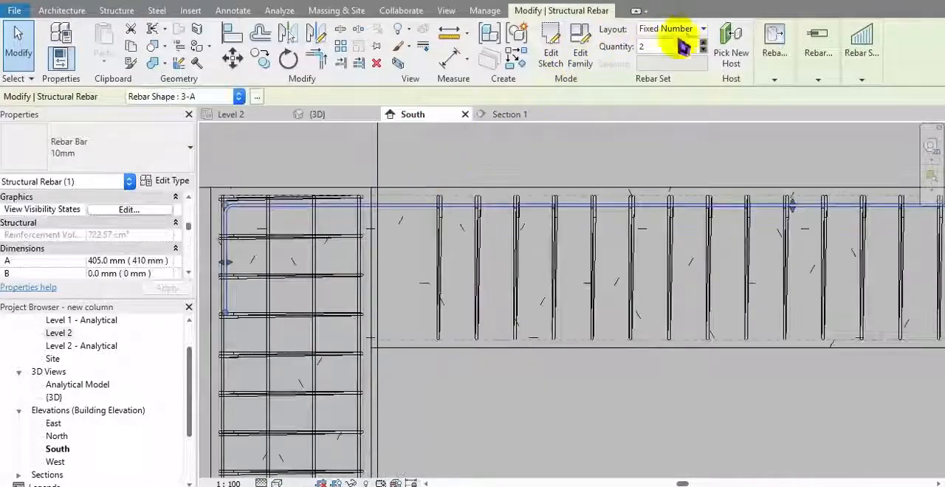
click(316, 32)
scroll(321, 276, down, 4)
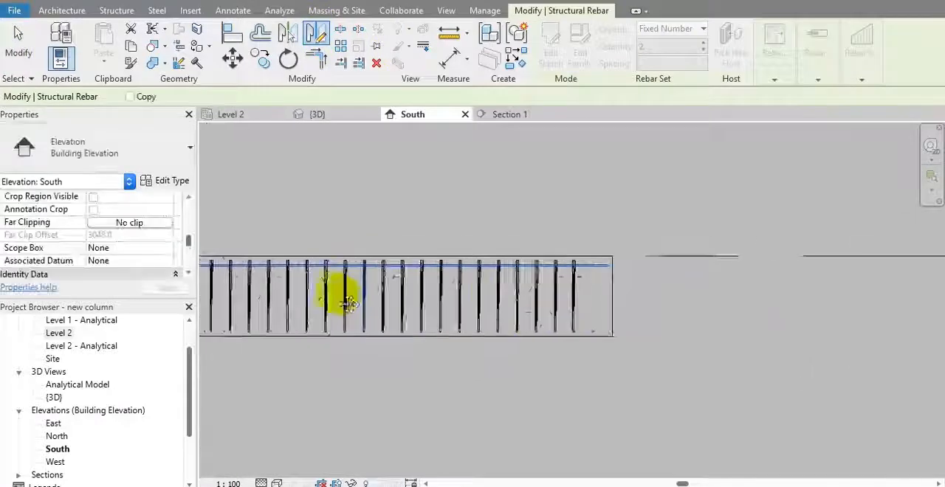
scroll(538, 316, up, 3)
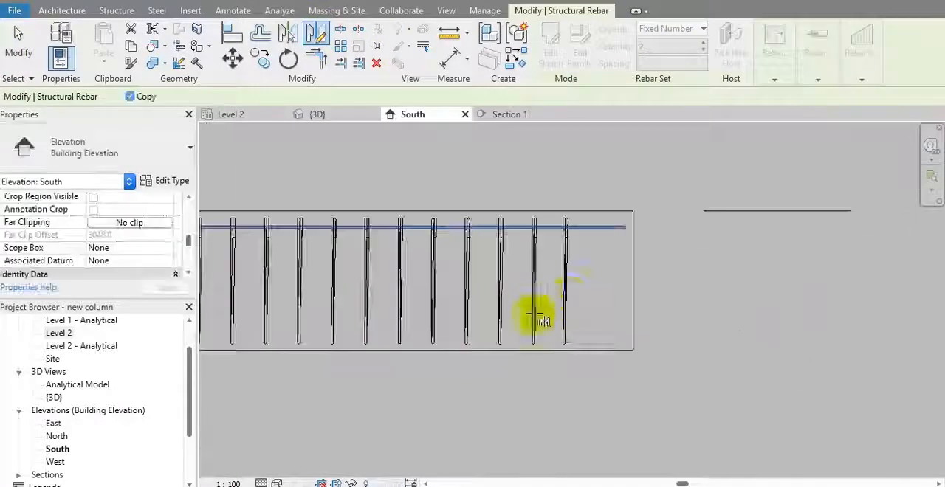
click(634, 282)
click(712, 279)
Step: Shift the mirrored bottom bars' vertical leg further inside the column and move the top bars' leg slightly inward beside it
scroll(584, 298, down, 1)
middle_drag(455, 325, 664, 305)
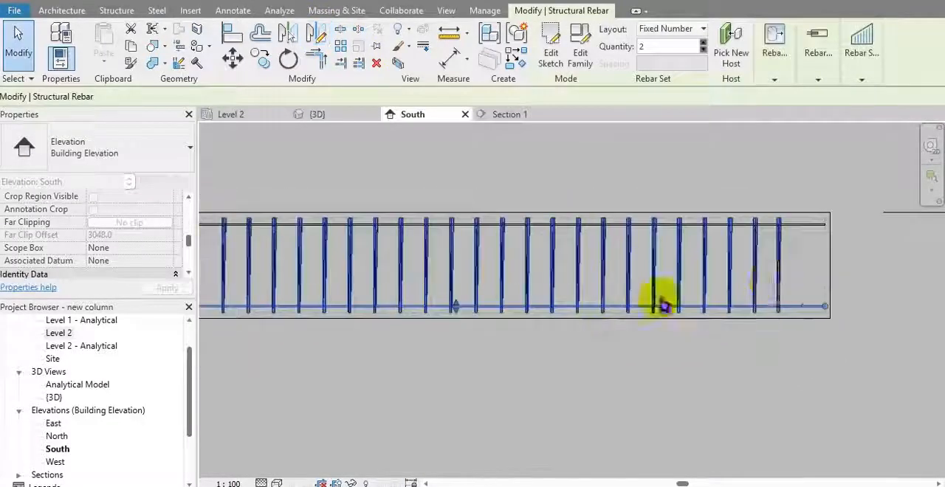
middle_drag(537, 301, 801, 323)
scroll(380, 301, up, 1)
scroll(371, 313, up, 4)
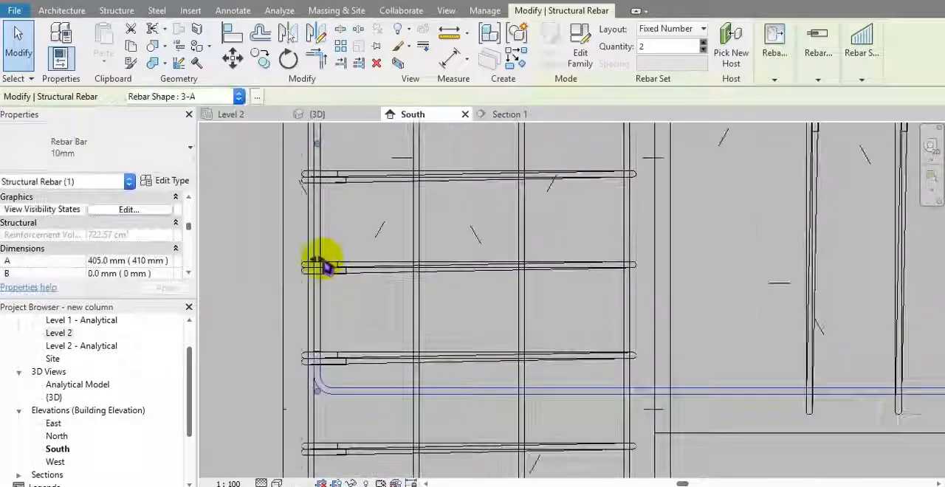
click(320, 259)
scroll(347, 288, down, 1)
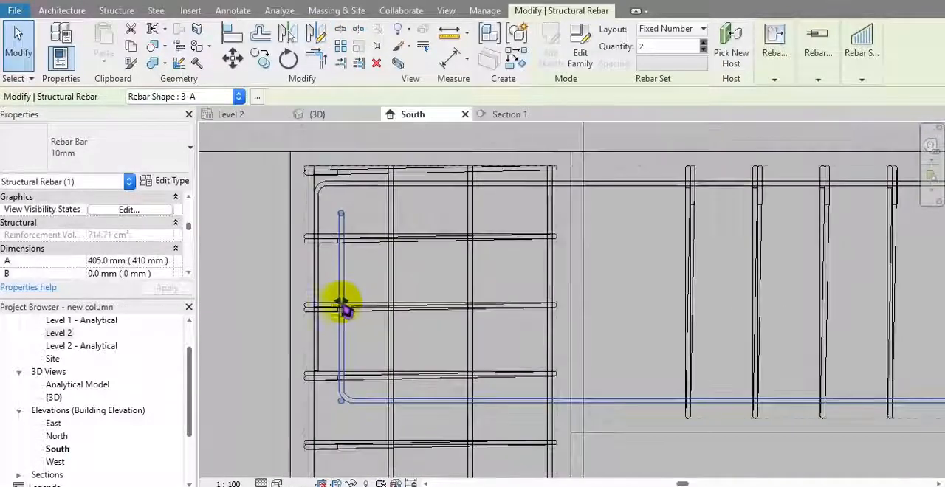
click(333, 185)
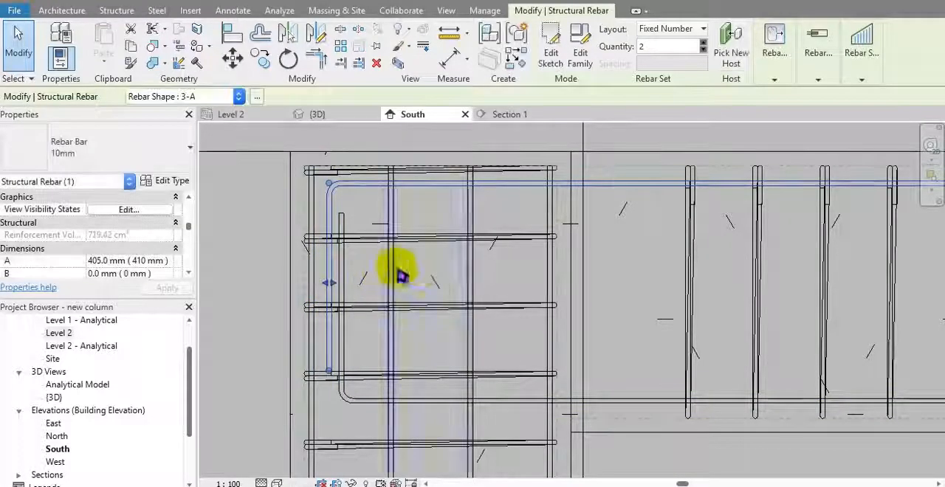
click(426, 273)
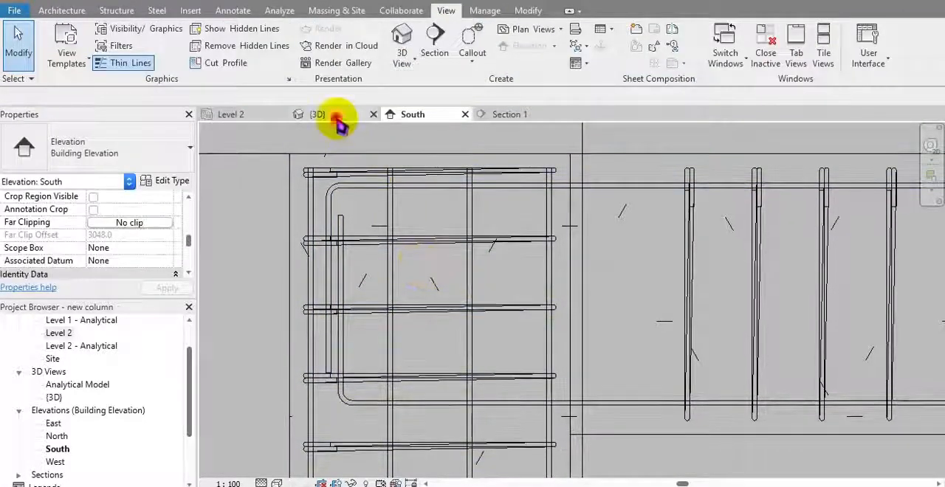
Step: In the {3D} view, set the bent bottom bars' view visibility states so that they are viewed as solid there
click(337, 115)
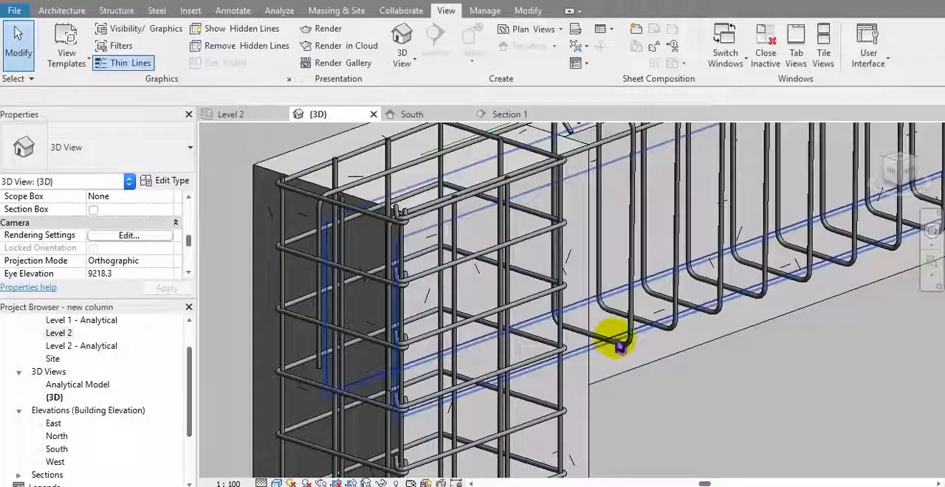
scroll(587, 351, up, 3)
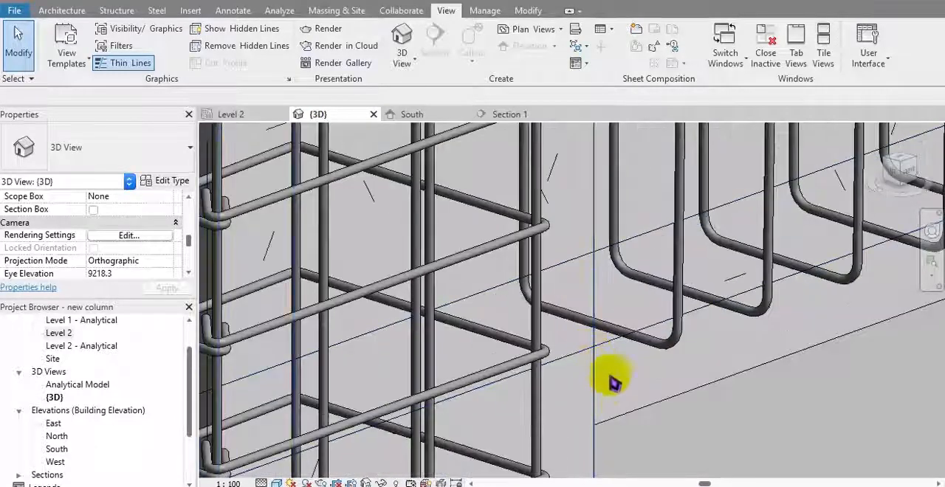
click(606, 353)
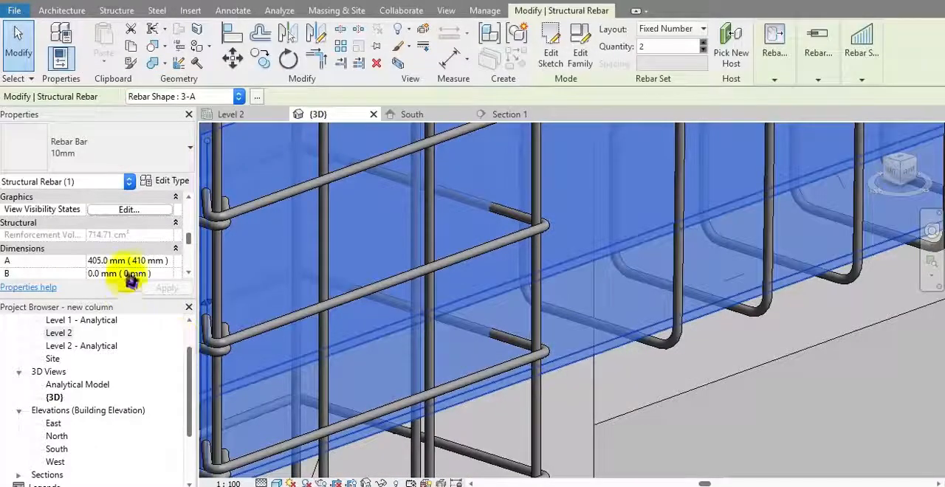
scroll(133, 258, up, 2)
click(127, 248)
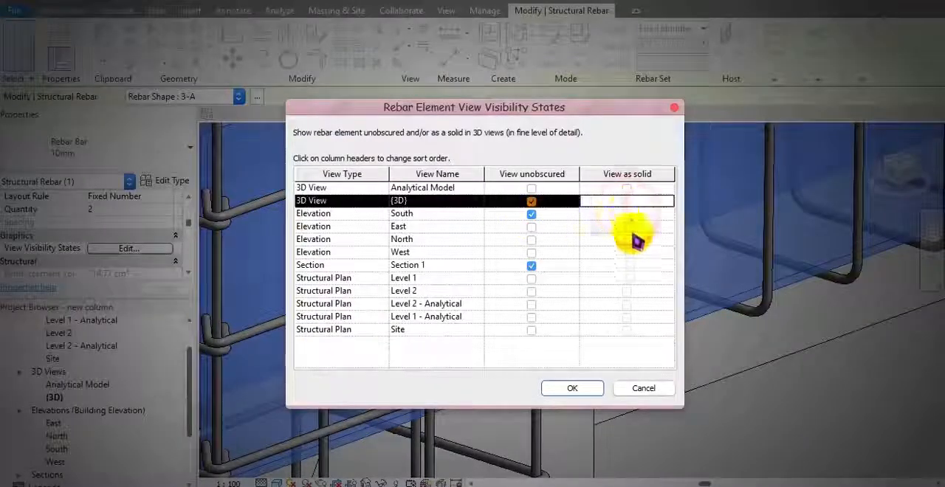
click(568, 386)
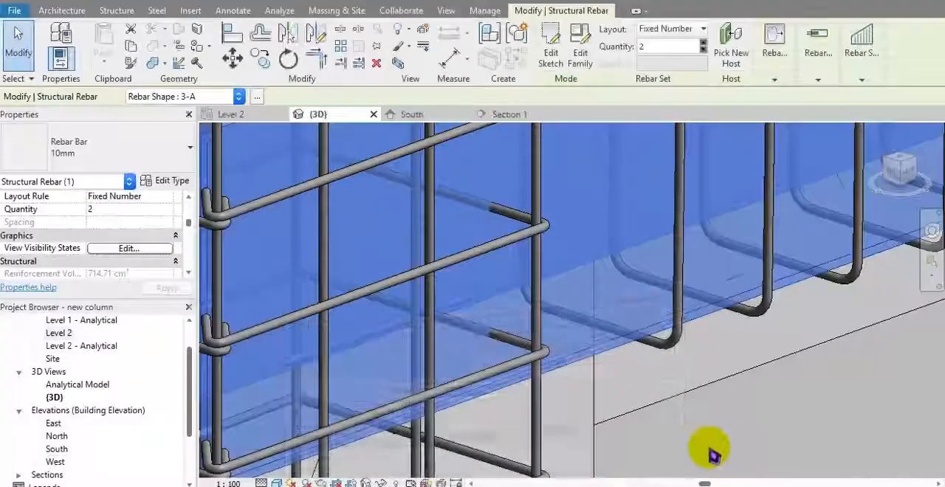
click(740, 450)
Step: Examine the reinforcement of the beam-column joint and the beam's bent top and bottom bars in 3D
scroll(720, 439, down, 3)
mouse_move(721, 439)
middle_down()
mouse_move(765, 391)
mouse_move(728, 438)
middle_up()
scroll(711, 403, down, 1)
scroll(670, 389, up, 4)
middle_drag(669, 390, 694, 478)
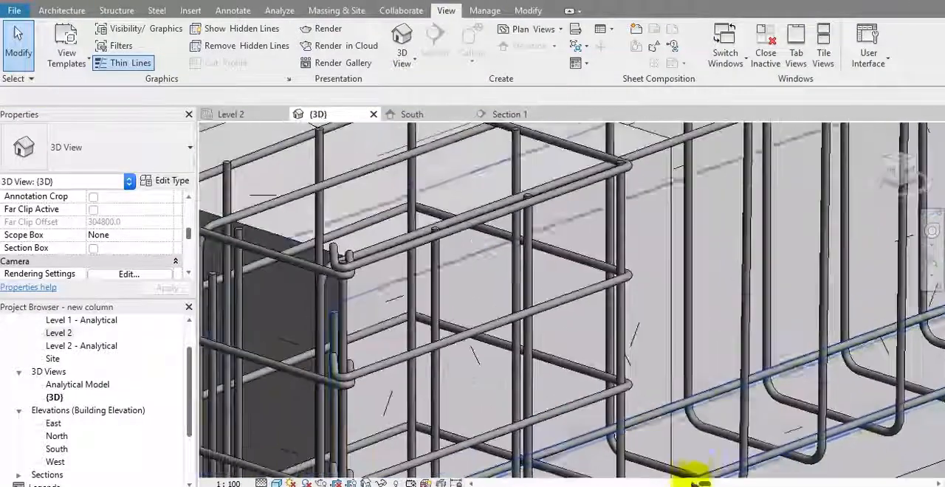
middle_drag(689, 447, 612, 382)
scroll(670, 397, down, 4)
scroll(603, 355, down, 2)
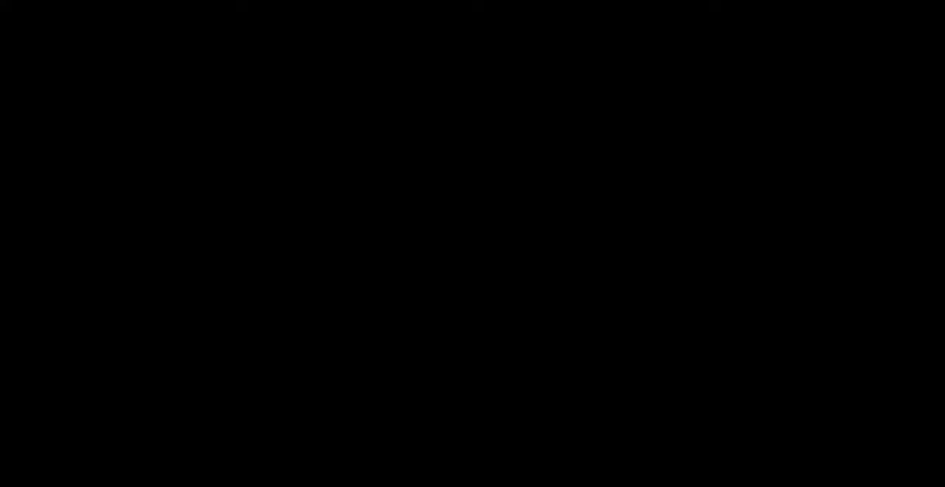